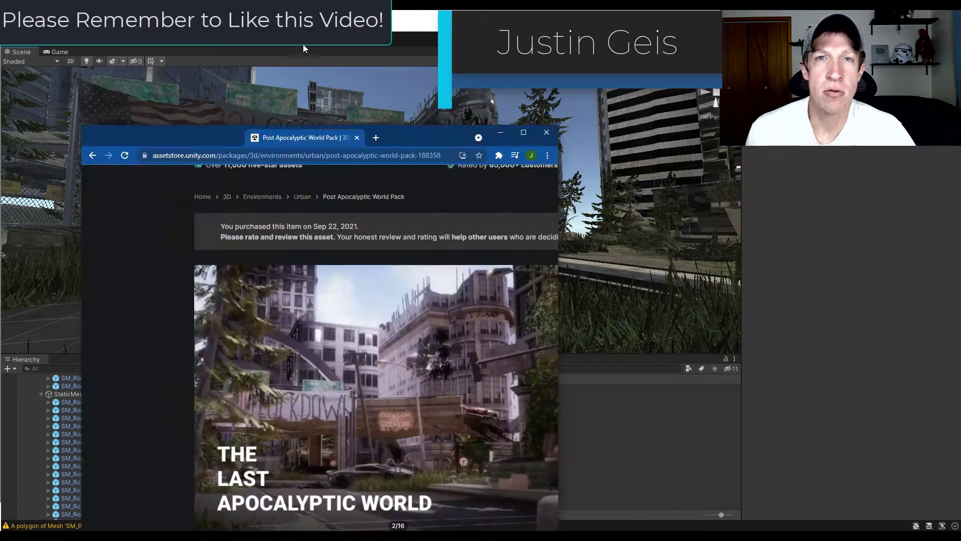
Enter flythrough navigation in the Scene view and turn the camera right down the street.
scroll(309, 236, "up", 3)
scroll(309, 236, "down", 2)
scroll(309, 236, "down", 1)
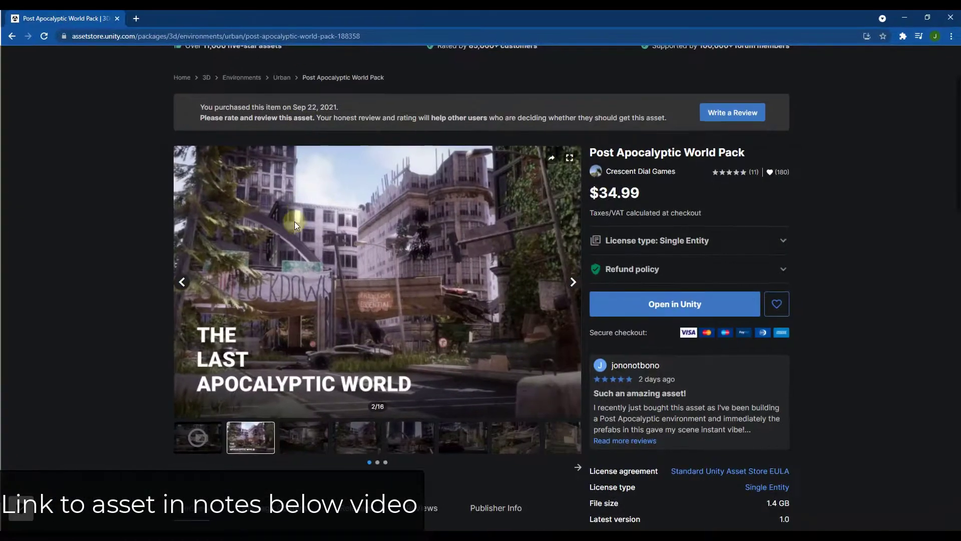
scroll(294, 222, "up", 2)
scroll(310, 232, "down", 2)
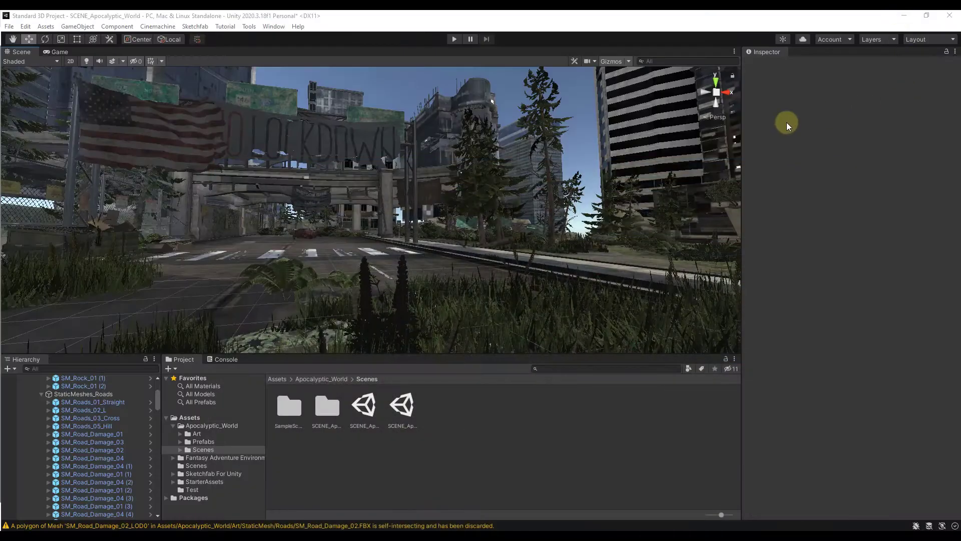
key("alt")
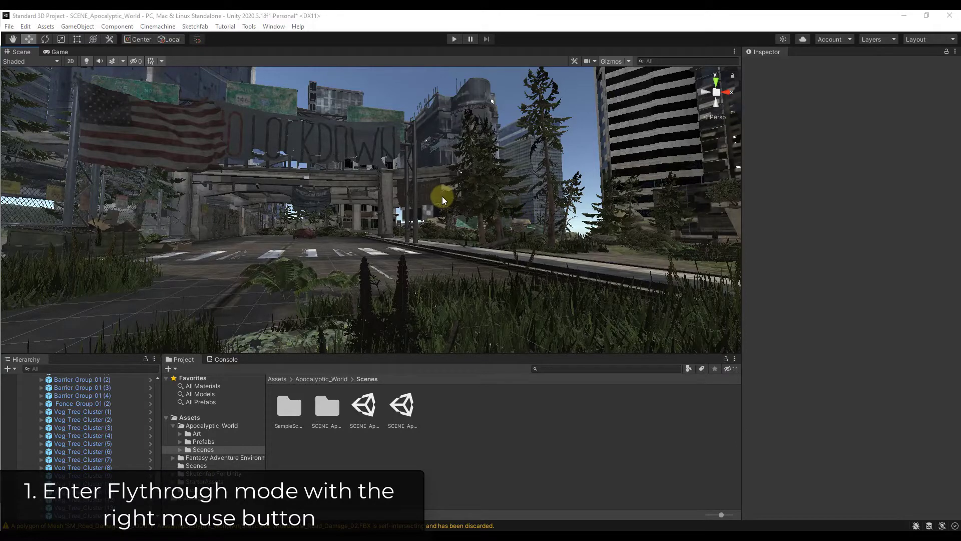
right_click_drag(453, 216, 453, 216)
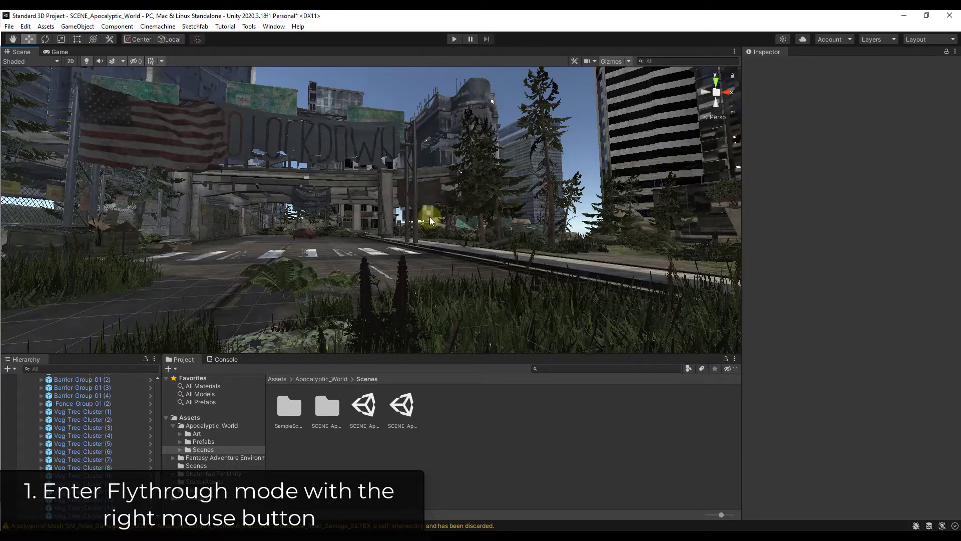
right_click_drag(429, 217, 802, 235)
Fly forward under the bridge and back, stopping just before the LOCKDOWN crosswalk.
key("w")
key("s")
key("w")
key("w")
key("s")
key("s")
Fly fast with Shift+W to a high aerial view, turning to face down the street.
key("shift+w")
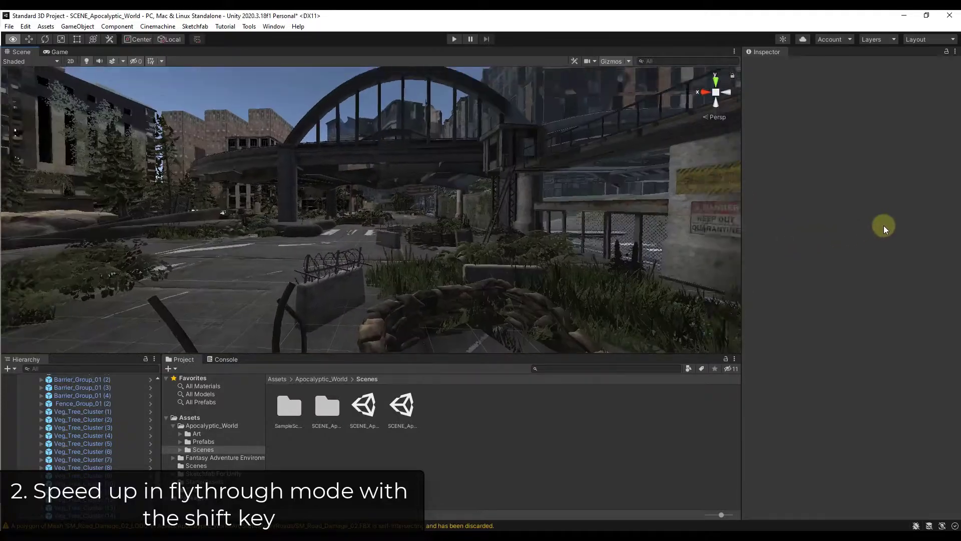
right_click_drag(884, 225, 401, 266)
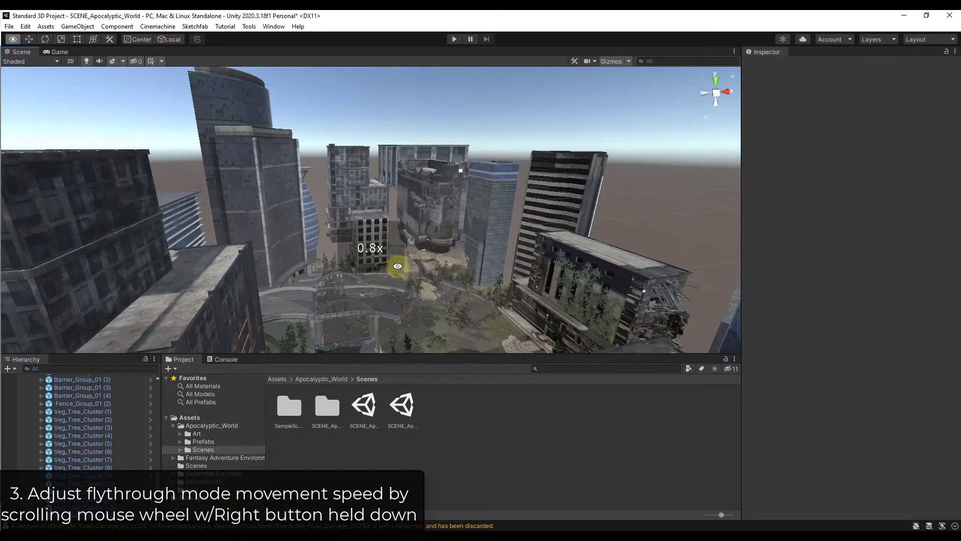
Lower the flythrough speed to 0.1x and fly forward toward the buildings.
scroll(395, 265, "down", 5)
right_click_drag(398, 267, 389, 238)
scroll(389, 243, "down", 2)
scroll(388, 262, "up", 2)
key("w")
Raise the flythrough speed, fly in among the towers, then slow it down again.
scroll(395, 243, "up", 1)
scroll(398, 242, "down", 1)
scroll(398, 242, "up", 1)
scroll(398, 242, "up", 3)
scroll(397, 240, "up", 5)
scroll(399, 240, "up", 3)
scroll(400, 237, "up", 1)
key("w")
scroll(399, 243, "down", 1)
scroll(399, 243, "down", 9)
scroll(397, 245, "down", 5)
scroll(395, 245, "down", 1)
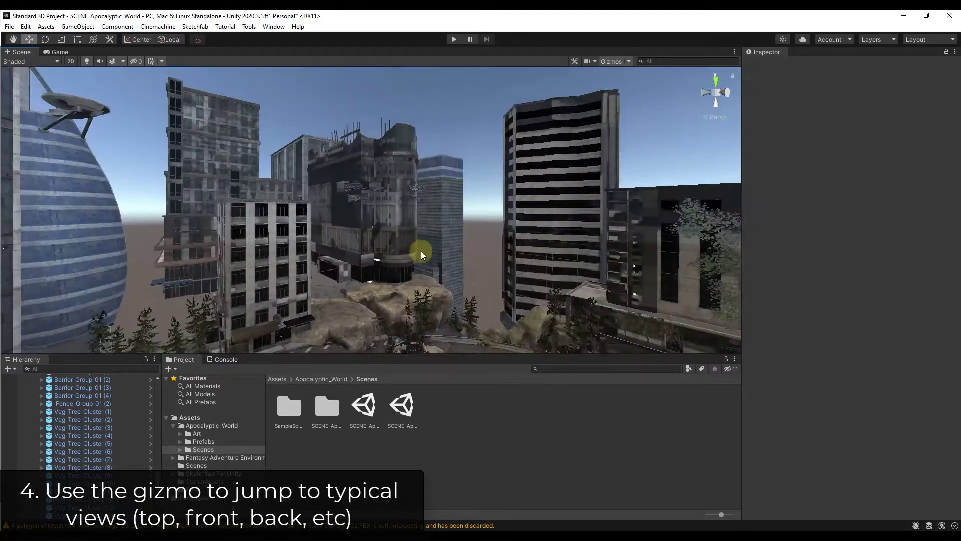
scroll(422, 255, "down", 2)
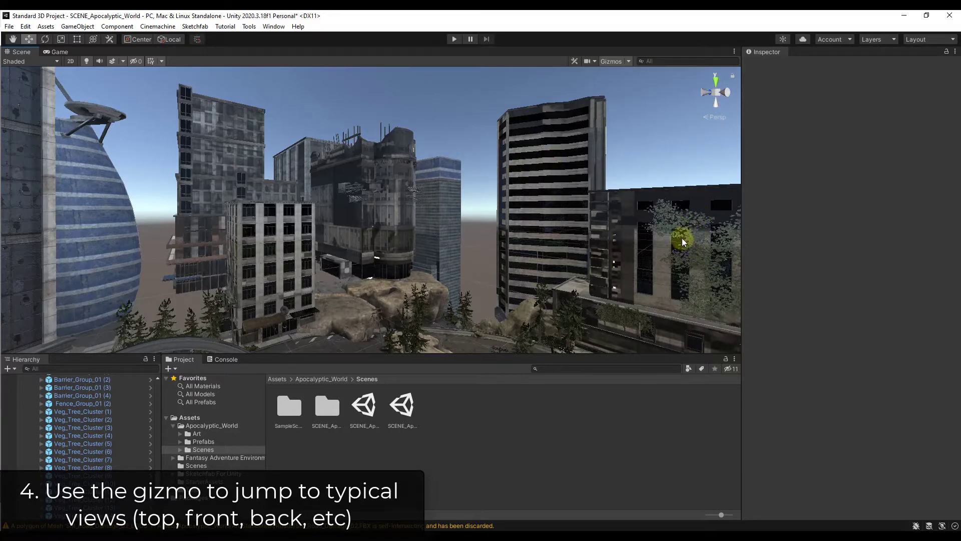
Switch to the Top view and toggle it between orthographic and perspective twice.
left_click(716, 81)
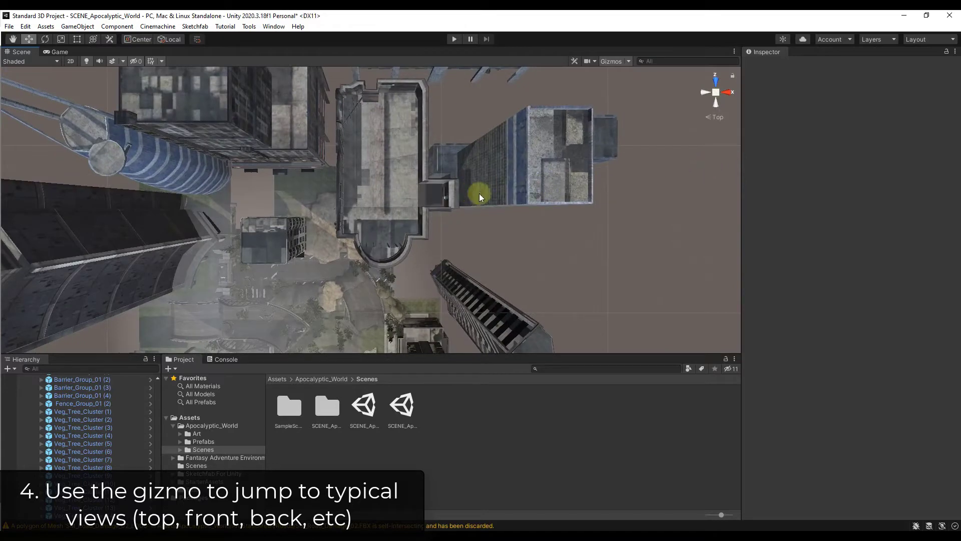
left_click(716, 93)
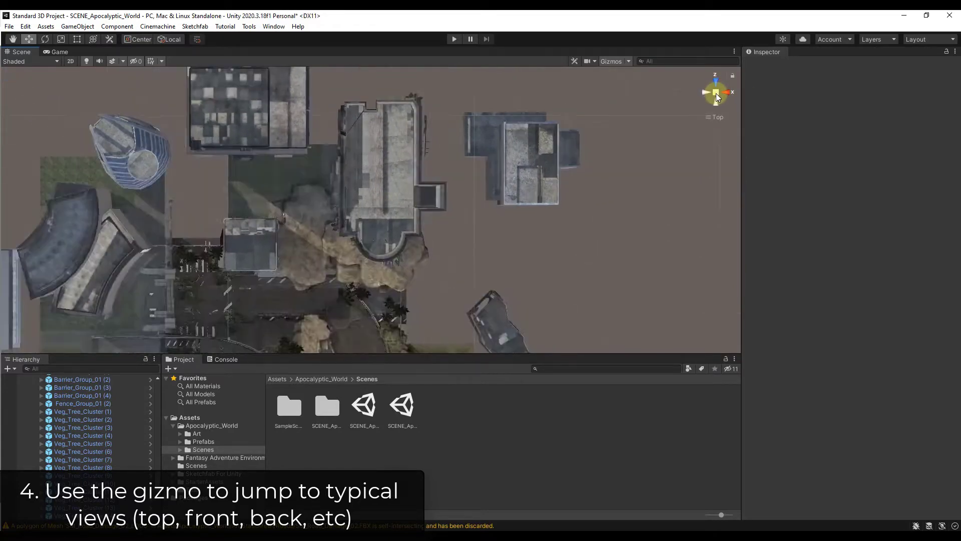
left_click(715, 93)
left_click(716, 93)
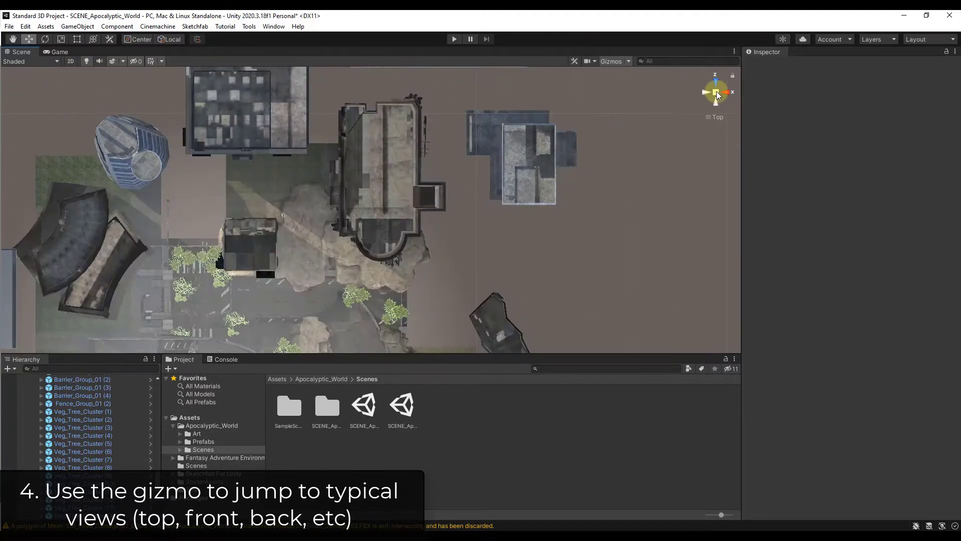
left_click(716, 93)
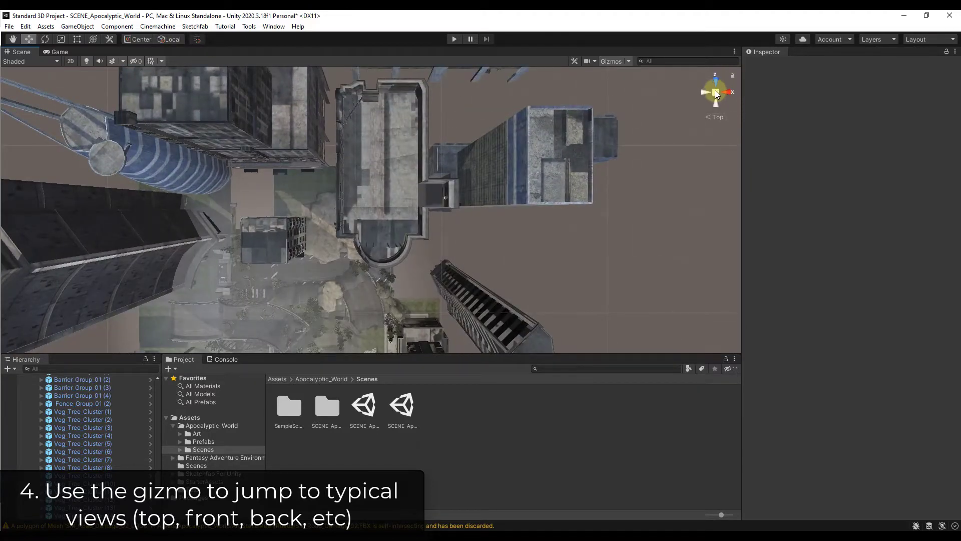
View the city from the Left and Back, orbiting each to an angled view.
left_click(705, 92)
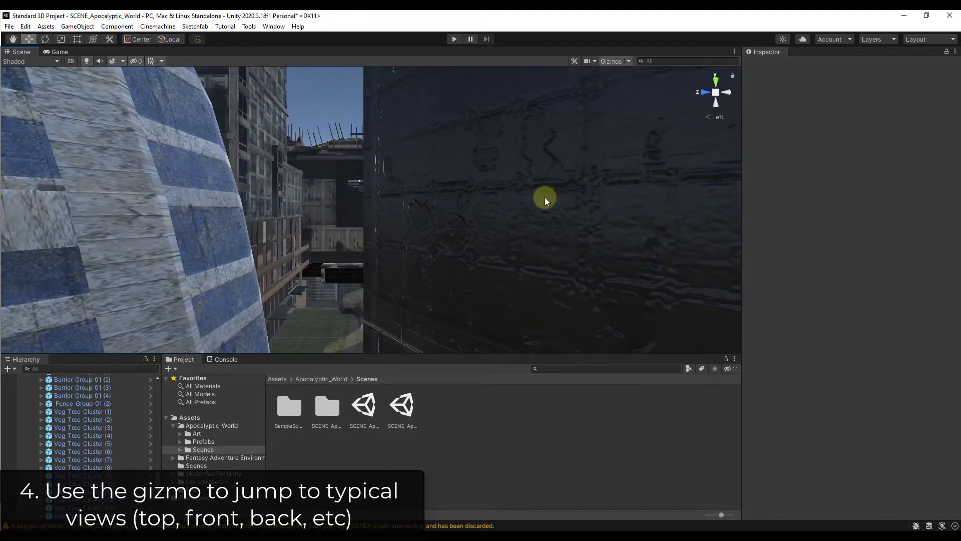
left_click_drag(545, 200, 545, 201, "alt")
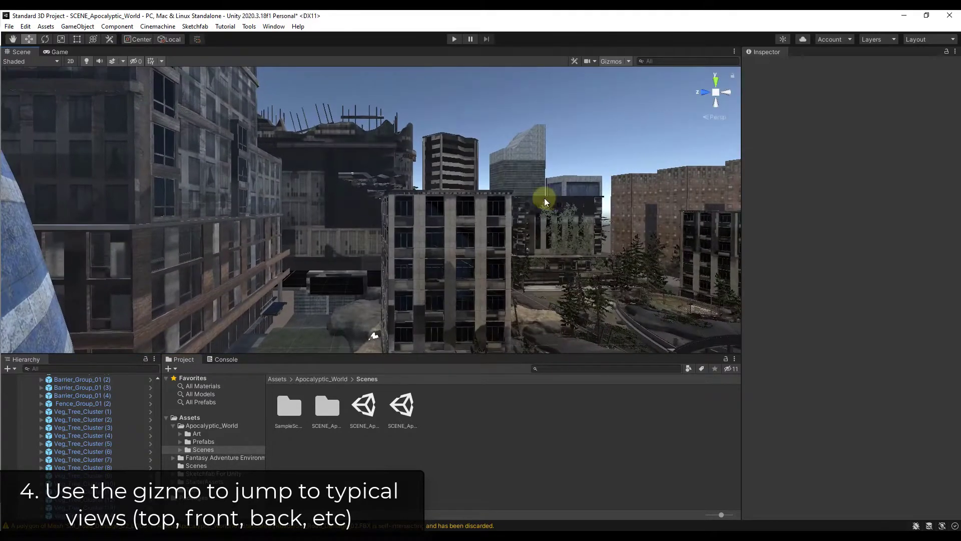
left_click(729, 94)
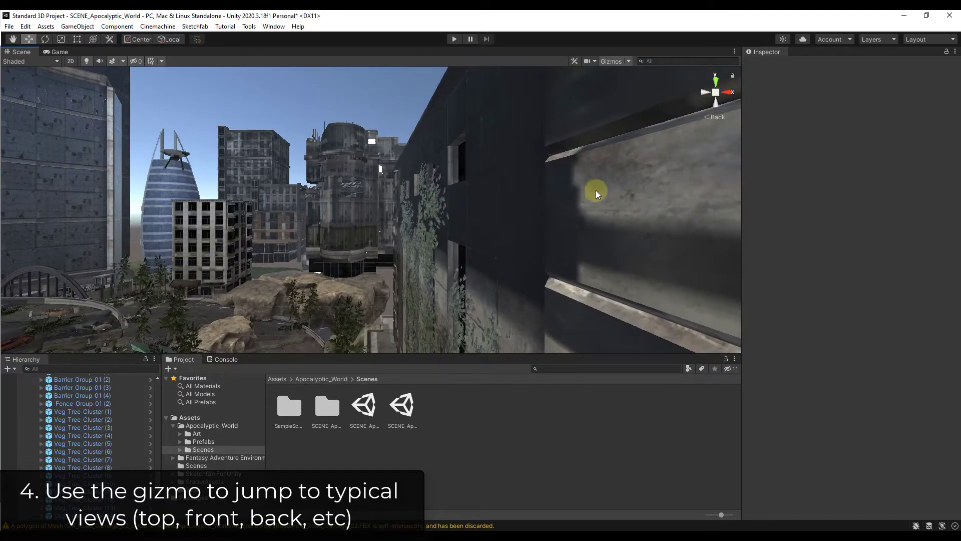
left_click_drag(592, 196, 526, 222, "alt")
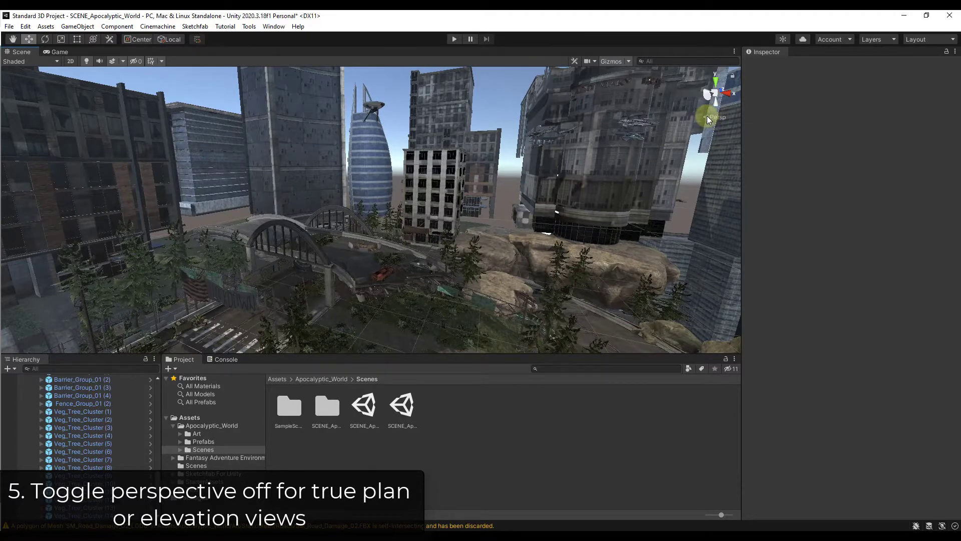
Switch the Scene view to orthographic projection and orbit around the city.
left_click(707, 116)
left_click_drag(510, 241, 359, 203, "alt")
scroll(442, 280, "up", 3)
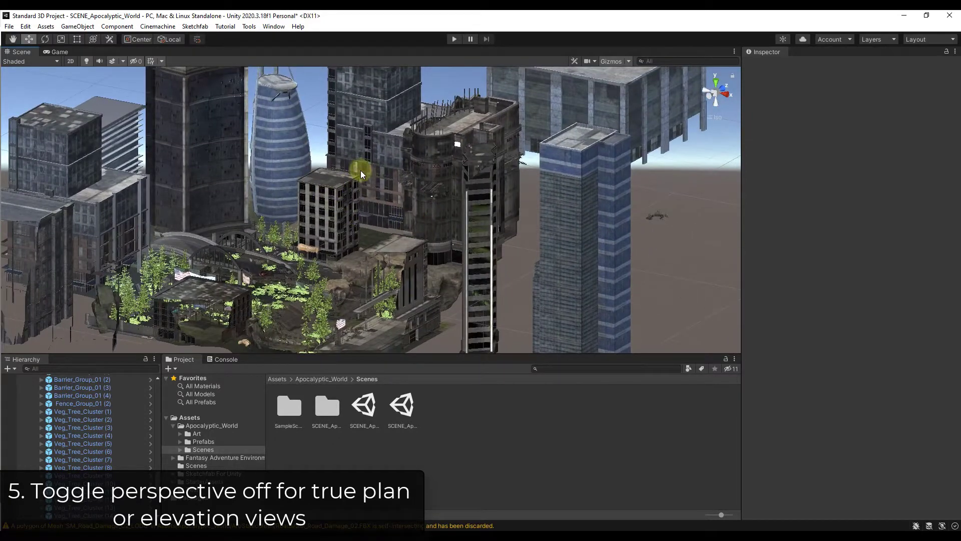
Orbit the buildings in perspective, then return to orthographic and pan the city.
left_click(715, 119)
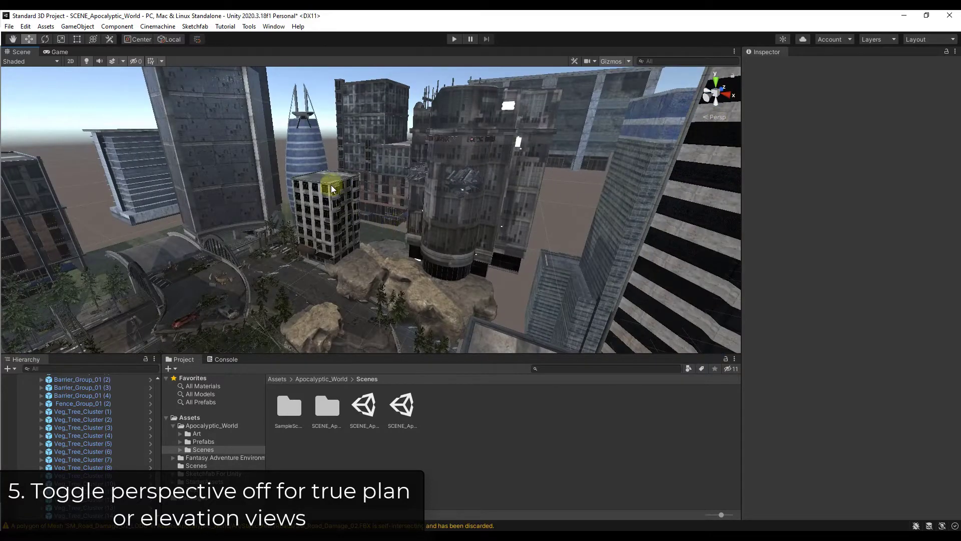
mouse_move(328, 185)
left_mouse_down("alt")
mouse_move(344, 178)
mouse_move(336, 183)
left_mouse_up("alt")
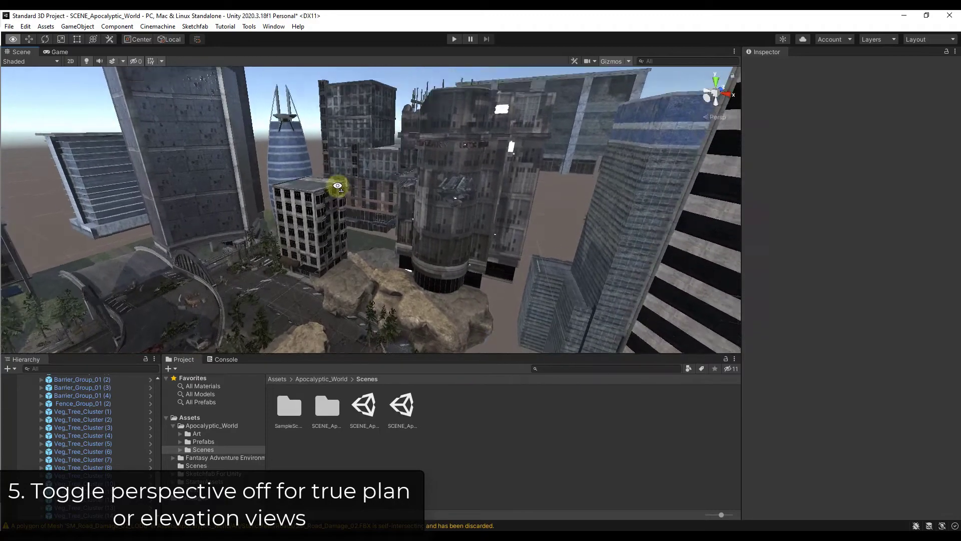
left_click_drag(337, 185, 330, 281, "alt")
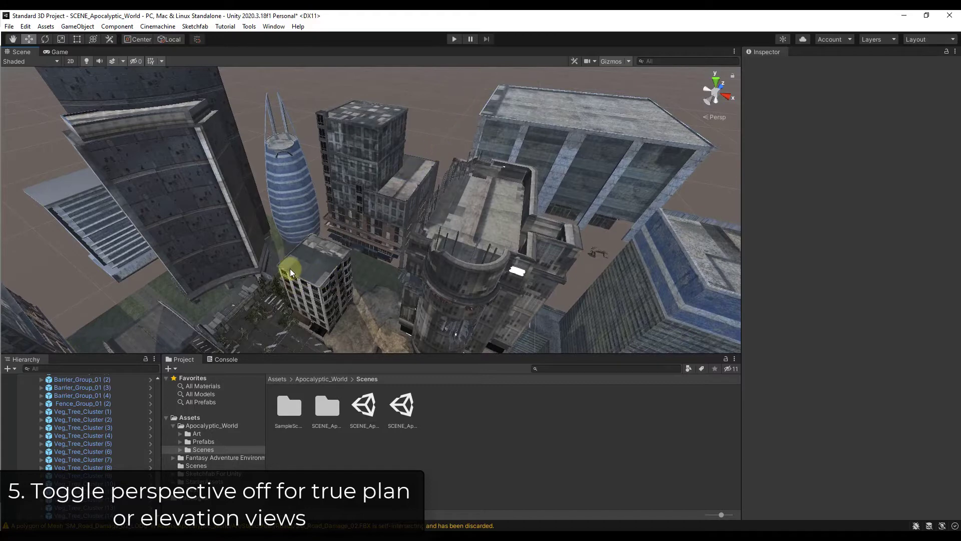
left_click_drag(286, 268, 307, 284, "alt")
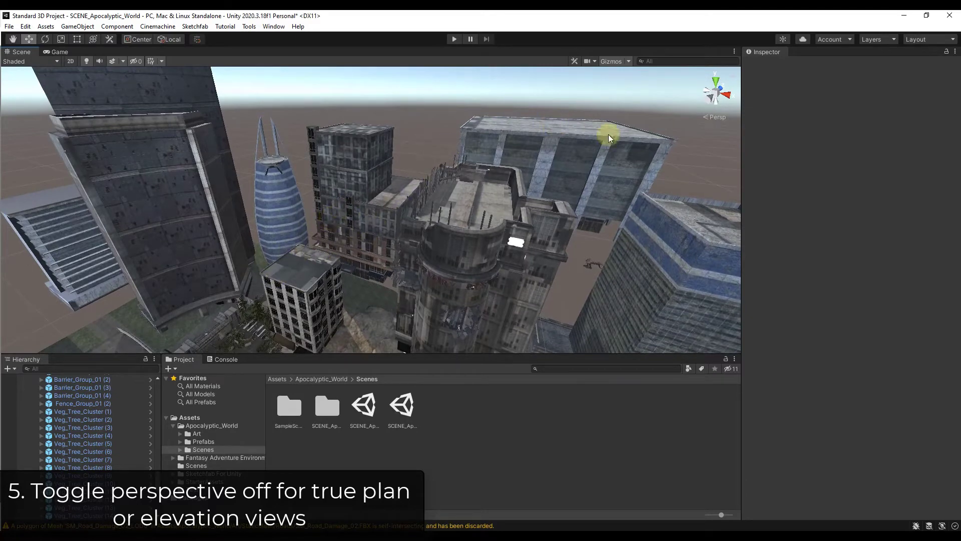
left_click(713, 119)
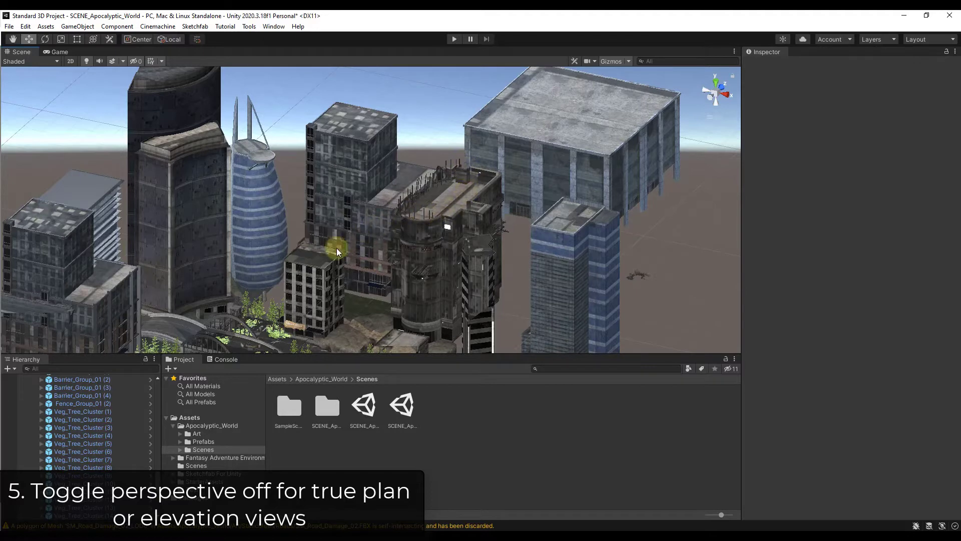
middle_click_drag(311, 260, 418, 227)
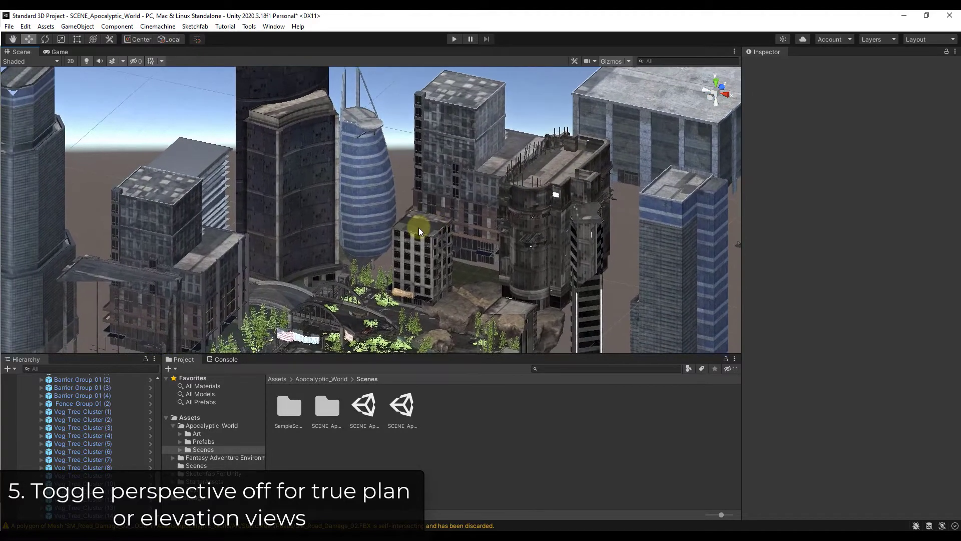
Jump to the Top view and toggle it to perspective and back to orthographic.
left_click(715, 84)
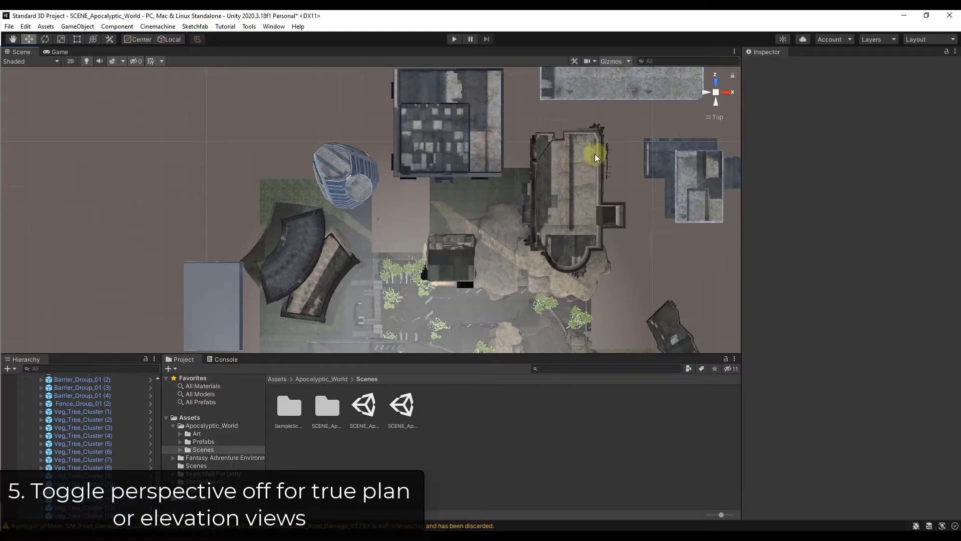
left_click(718, 118)
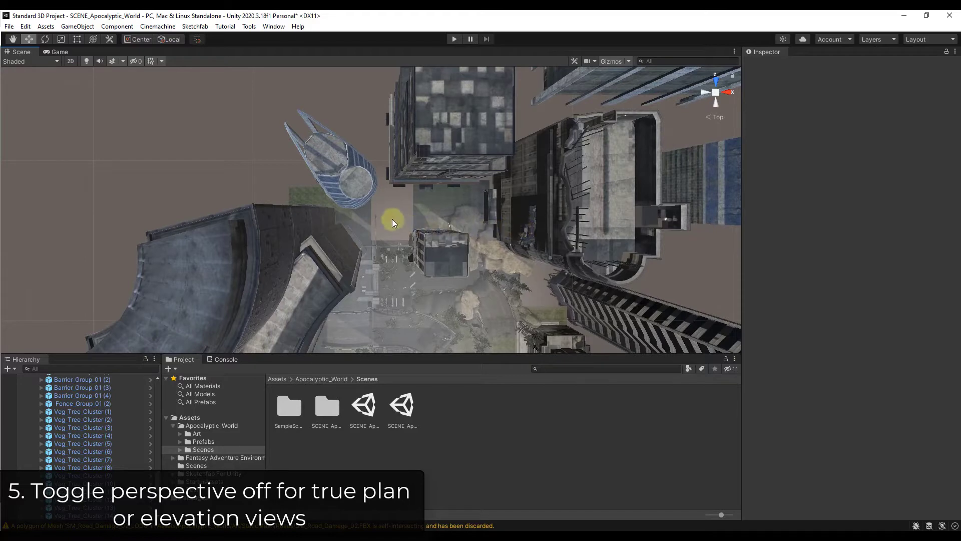
left_click(717, 118)
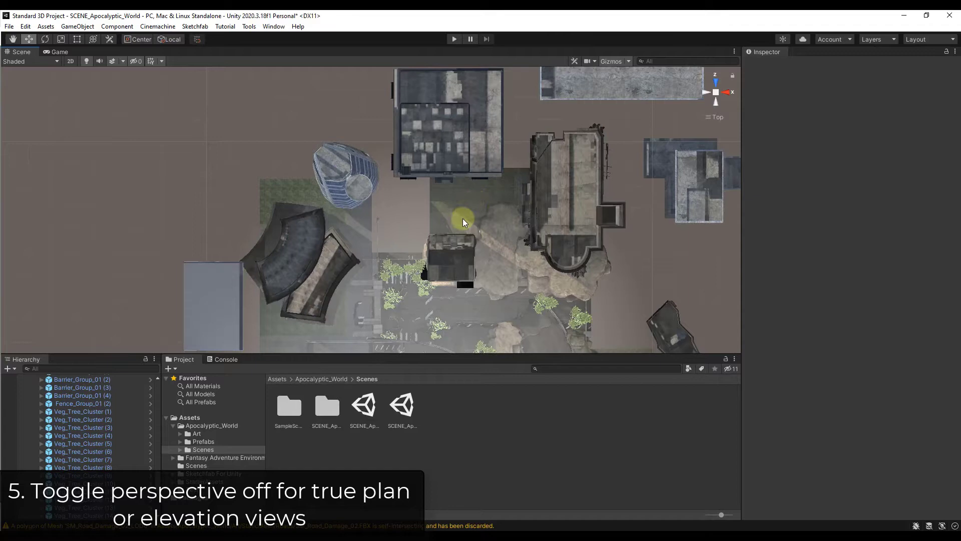
Pan the Left elevation, then restore perspective and orbit freely around the city.
left_click(705, 93)
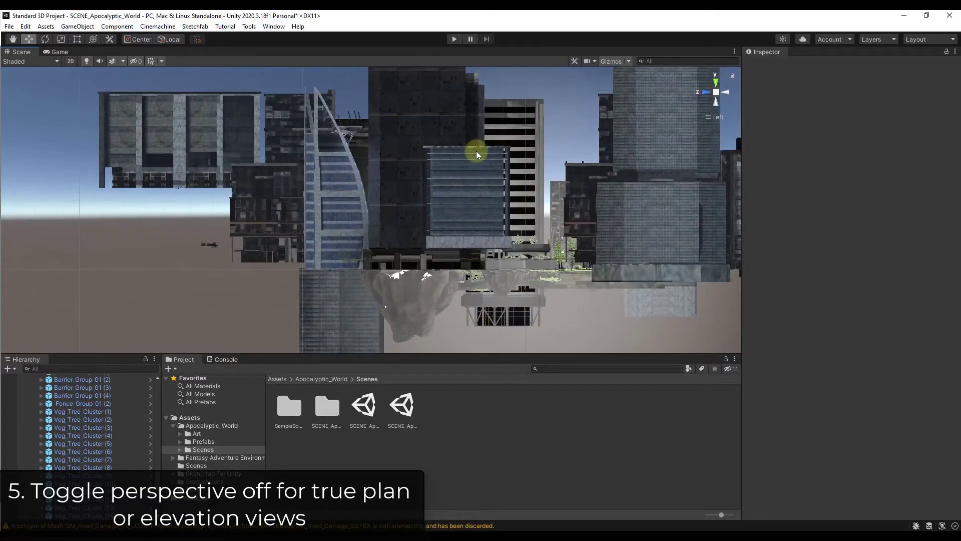
middle_click_drag(476, 151, 349, 217)
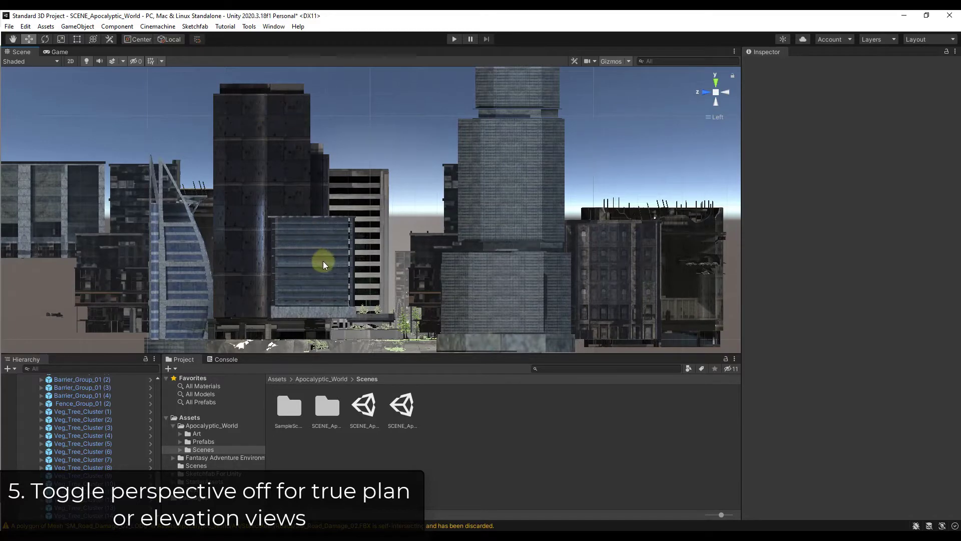
left_click_drag(329, 259, 401, 184, "alt")
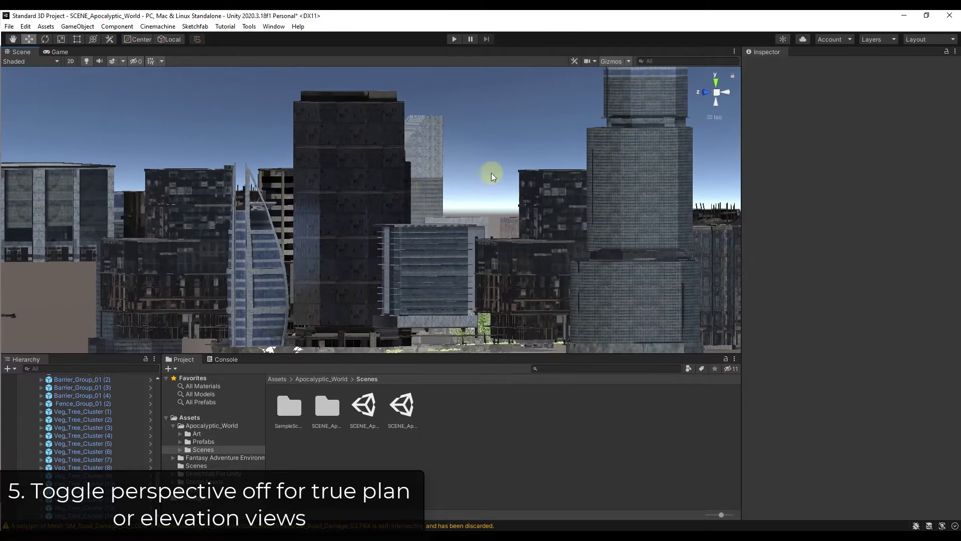
left_click(717, 118)
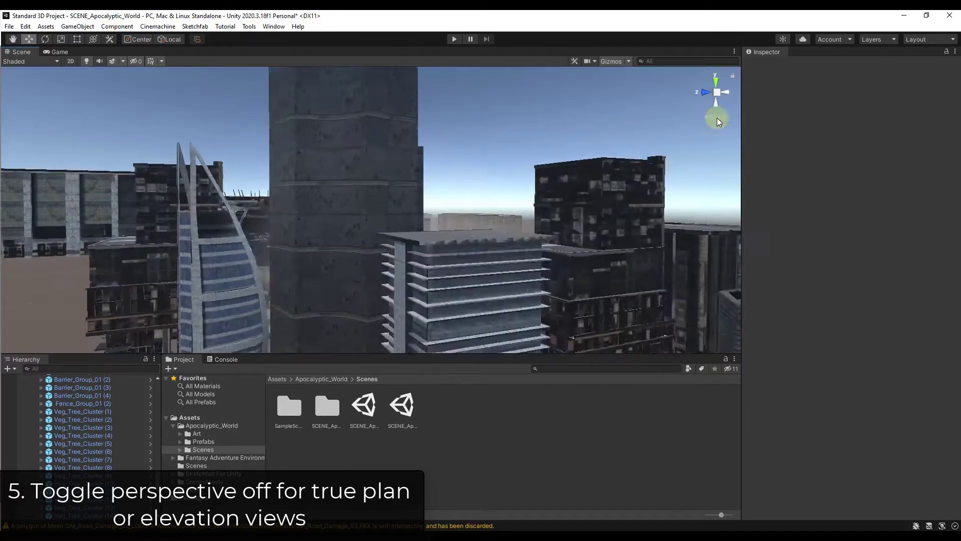
left_click_drag(526, 252, 408, 275, "alt")
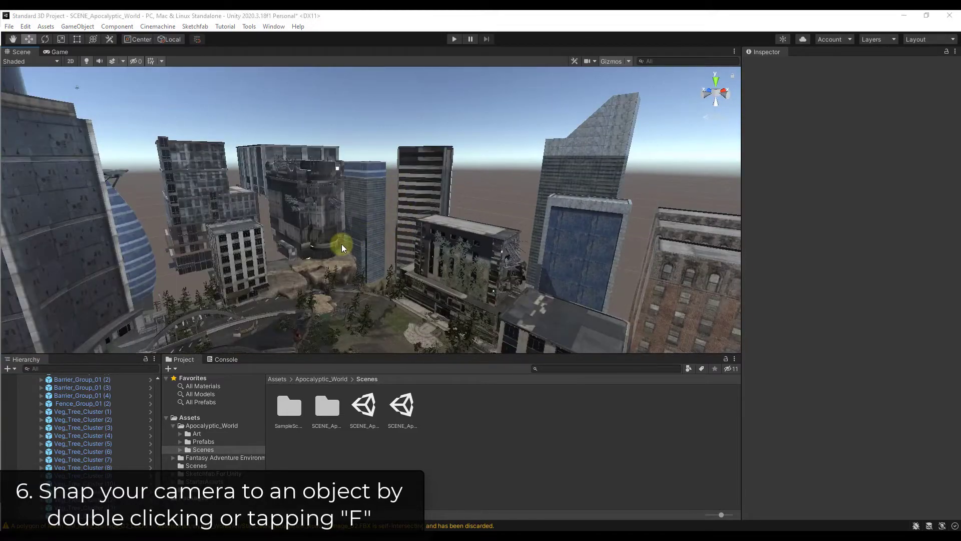
left_click_drag(342, 246, 296, 227, "alt")
Select SM_Building_Low_07 and frame it by double-clicking it in the Hierarchy.
left_click(250, 215)
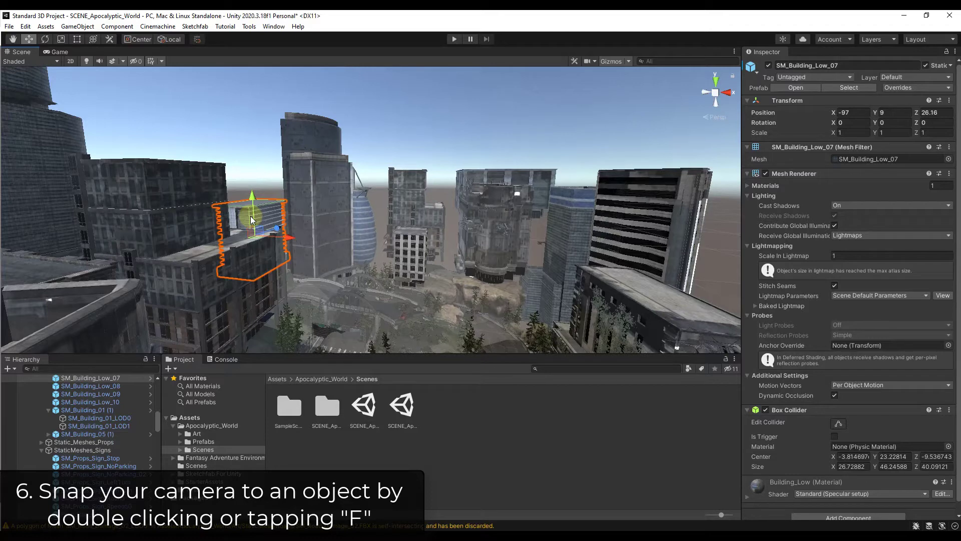
left_click_drag(542, 296, 500, 311, "alt")
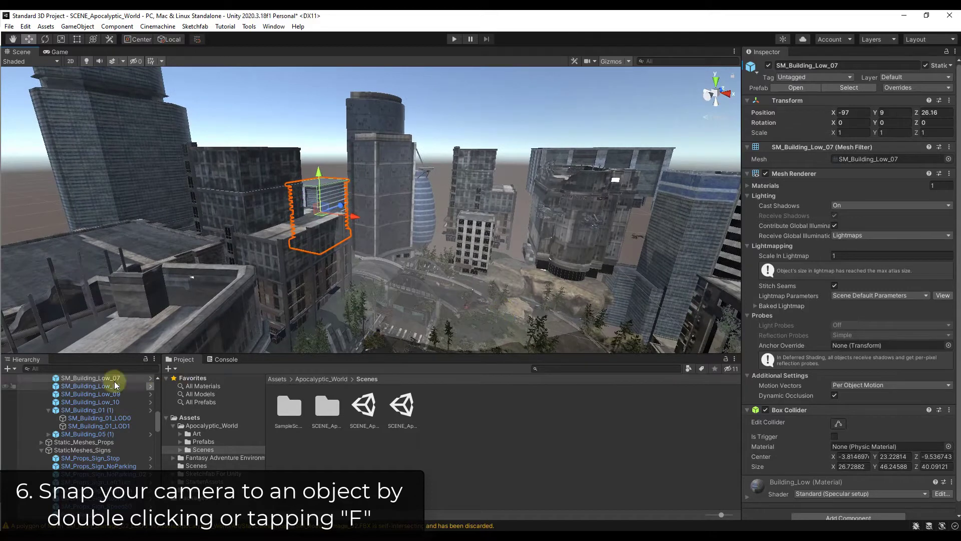
scroll(82, 397, "up", 3)
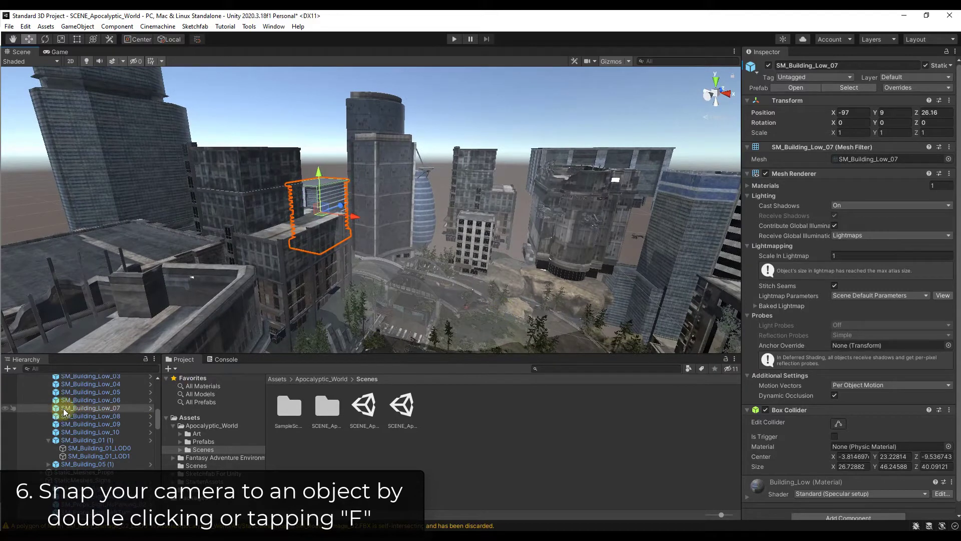
double_click(67, 407)
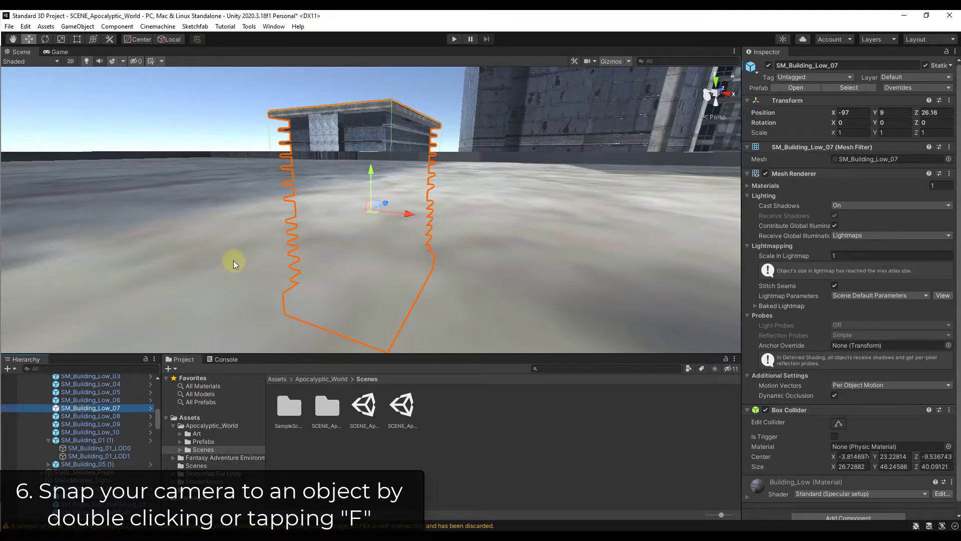
right_click_drag(337, 225, 512, 196)
scroll(512, 197, "down", 10)
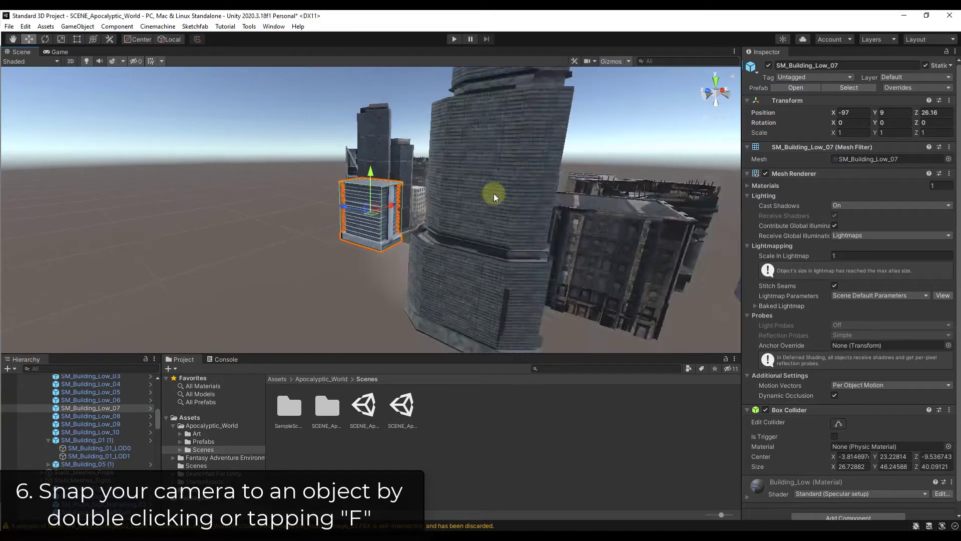
Select the SM_Building_Low_02 tower and frame it with F, snapping to its pivot.
left_click(516, 174)
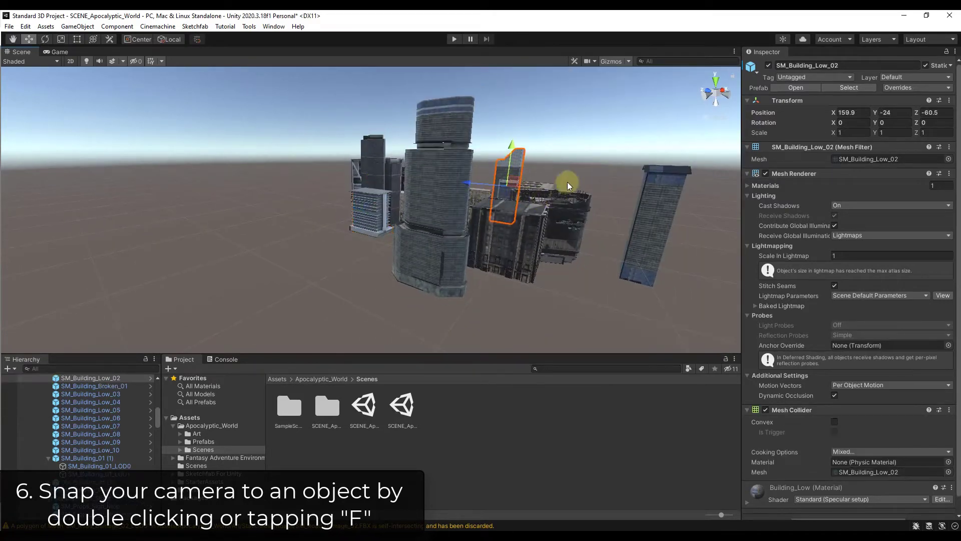
key("f")
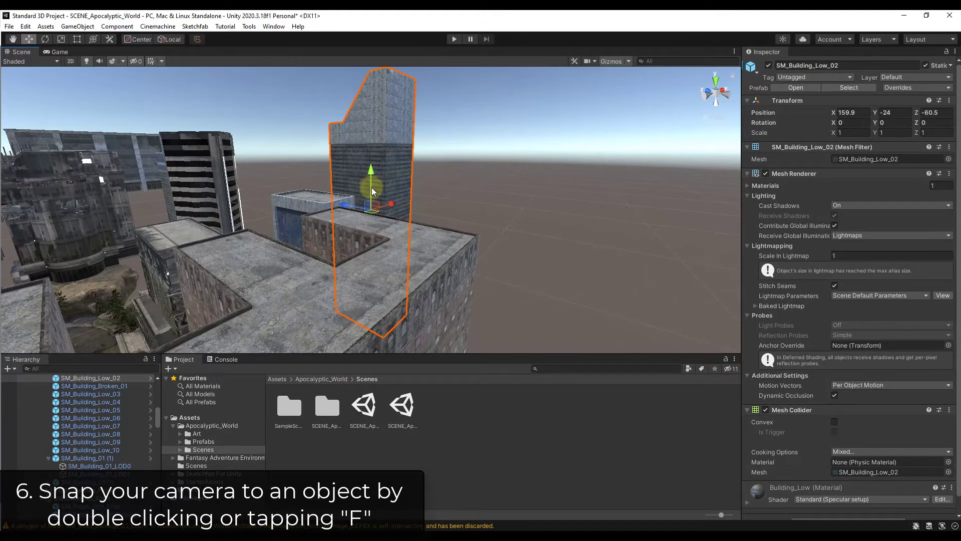
key("f")
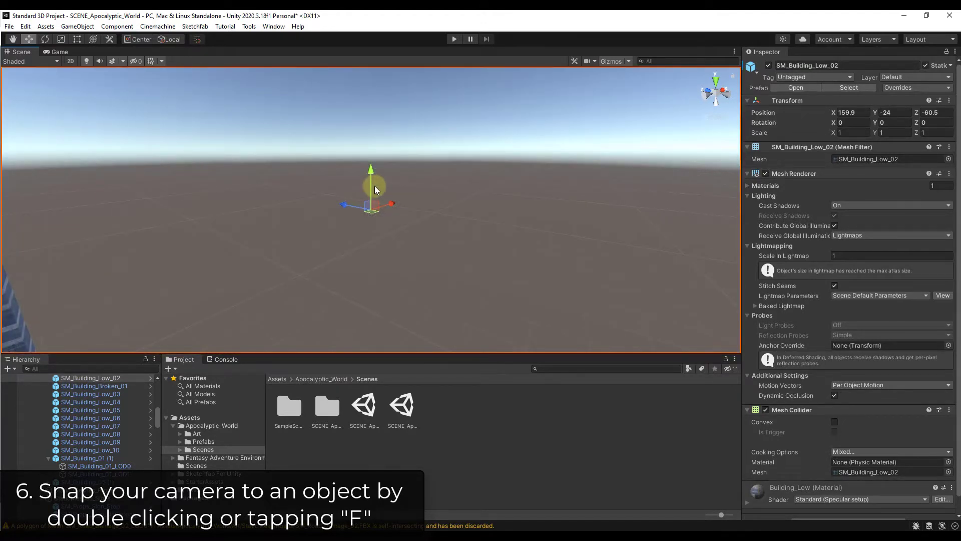
scroll(375, 186, "down", 5)
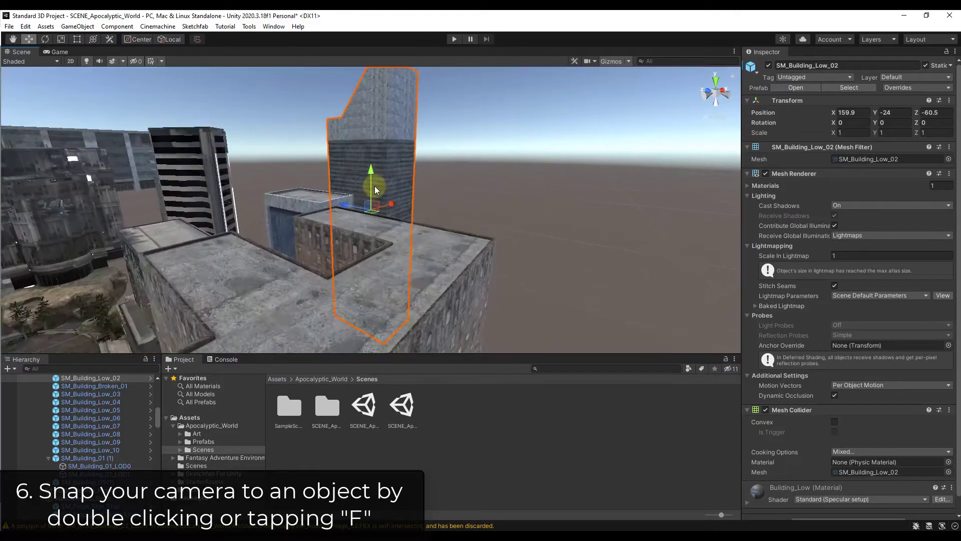
Select SM_Building_05 (1) and lock the camera onto it with Shift+F.
middle_click_drag(360, 193, 288, 179)
left_click(323, 171)
key("f")
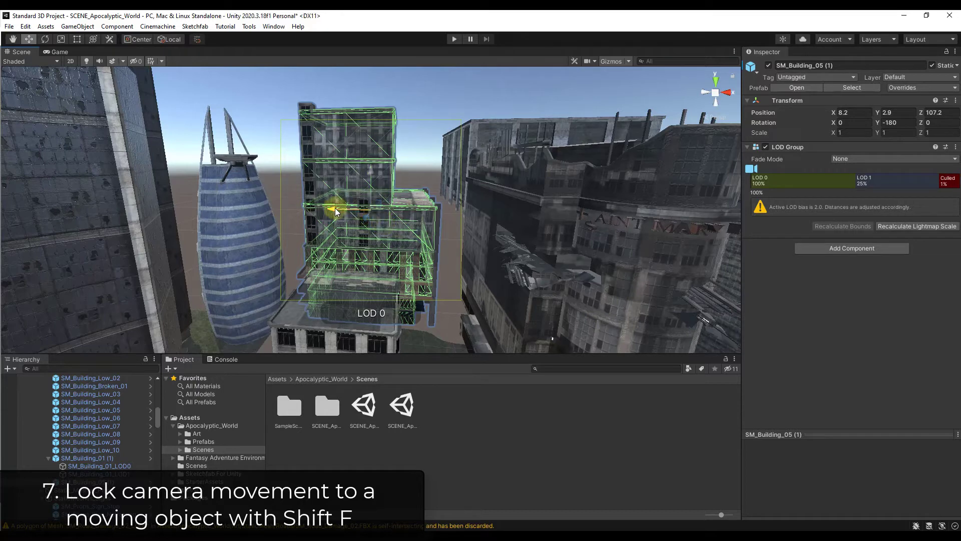
Drag SM_Building_05 (1) left along X to -208.2 while the camera follows.
left_click_drag(336, 210, 239, 210)
left_click_drag(344, 211, 241, 208)
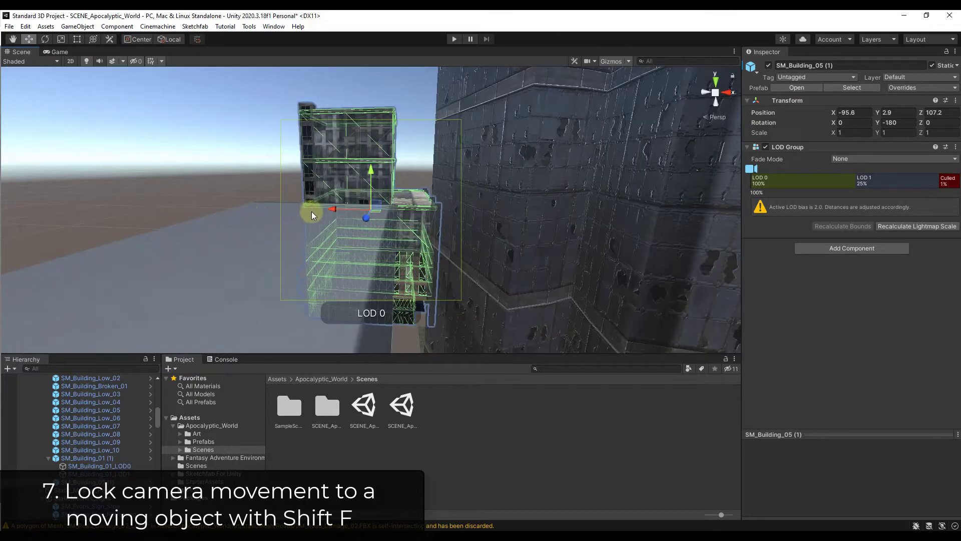
left_click_drag(335, 209, 222, 210)
left_click_drag(336, 207, 272, 211)
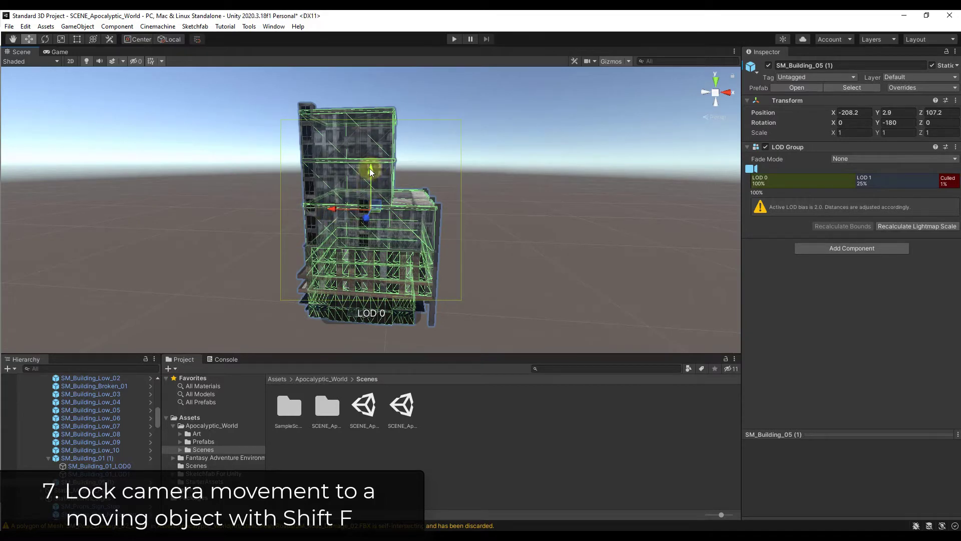
Slide the building back right along X, orbiting around it as it moves.
left_click_drag(327, 209, 514, 212)
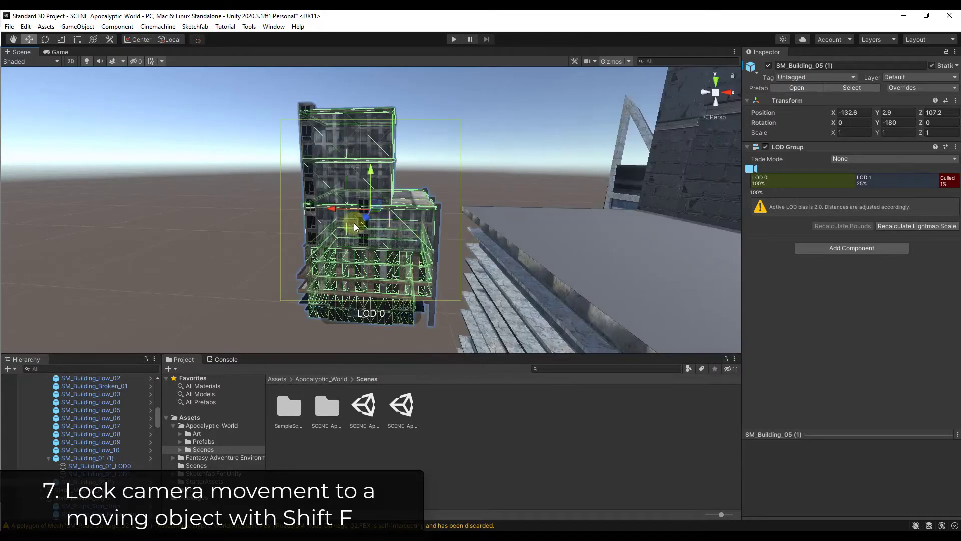
left_click_drag(343, 208, 440, 215)
left_click_drag(328, 208, 437, 215)
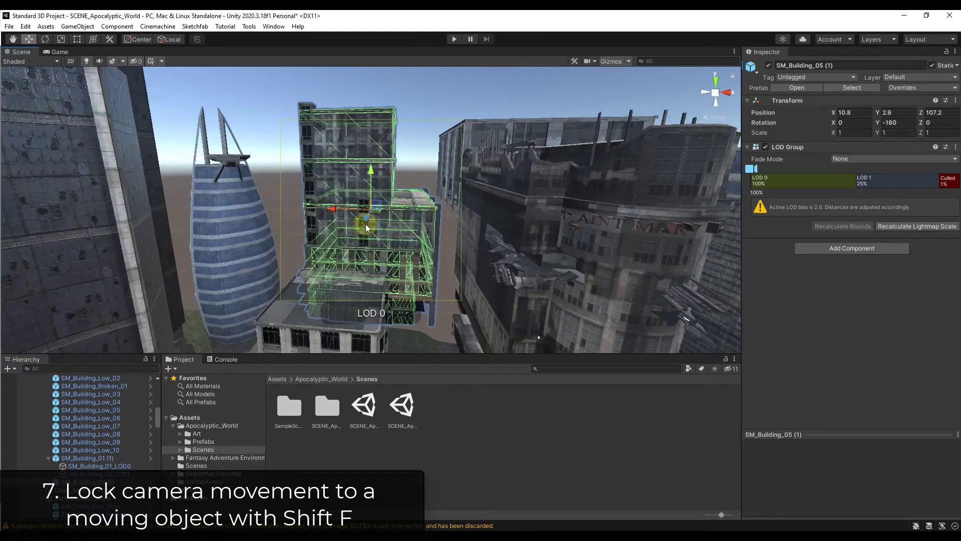
mouse_move(371, 224)
left_mouse_down("alt")
mouse_move(406, 240)
mouse_move(386, 222)
left_mouse_up("alt")
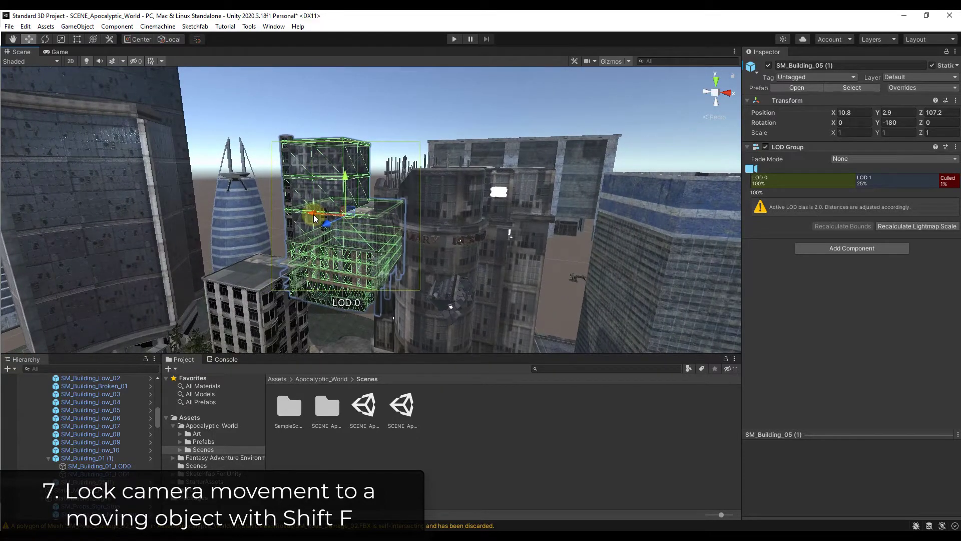
mouse_move(314, 217)
left_mouse_down()
mouse_move(250, 213)
mouse_move(333, 220)
left_mouse_up()
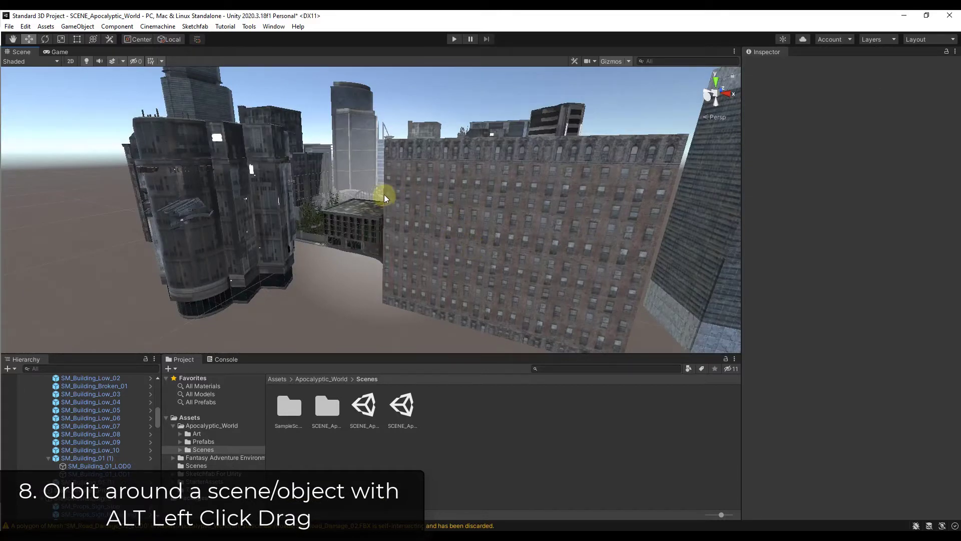
Alt-drag to orbit down to a low rooftop angle over the brick block.
left_click_drag(416, 192, 403, 220, "alt")
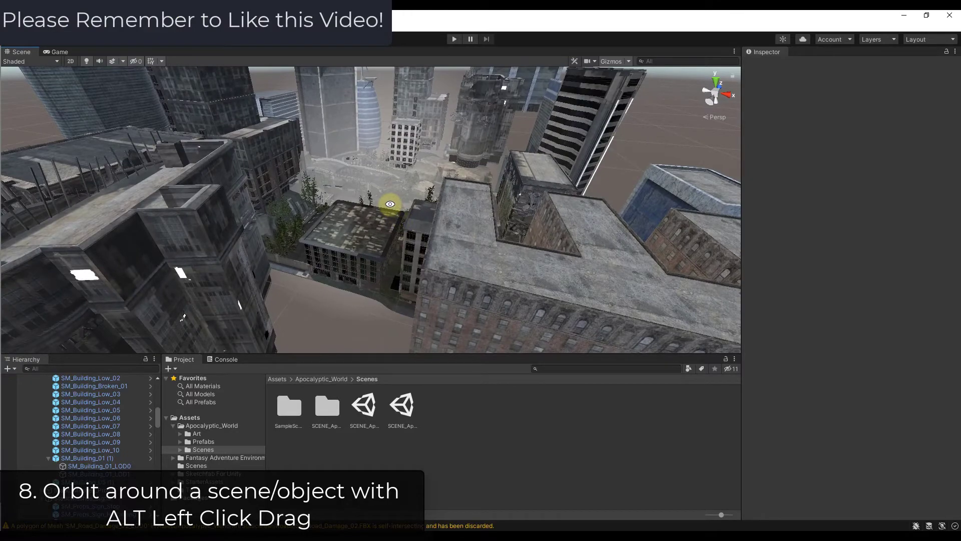
mouse_move(388, 204)
left_mouse_down("alt")
mouse_move(528, 189)
mouse_move(877, 180)
mouse_move(30, 180)
mouse_move(154, 173)
mouse_move(152, 157)
mouse_move(50, 150)
mouse_move(870, 152)
mouse_move(723, 180)
mouse_move(562, 249)
mouse_move(397, 236)
mouse_move(380, 187)
mouse_move(392, 139)
mouse_move(369, 212)
mouse_move(388, 189)
mouse_move(406, 193)
mouse_move(397, 180)
mouse_move(389, 193)
left_mouse_up("alt")
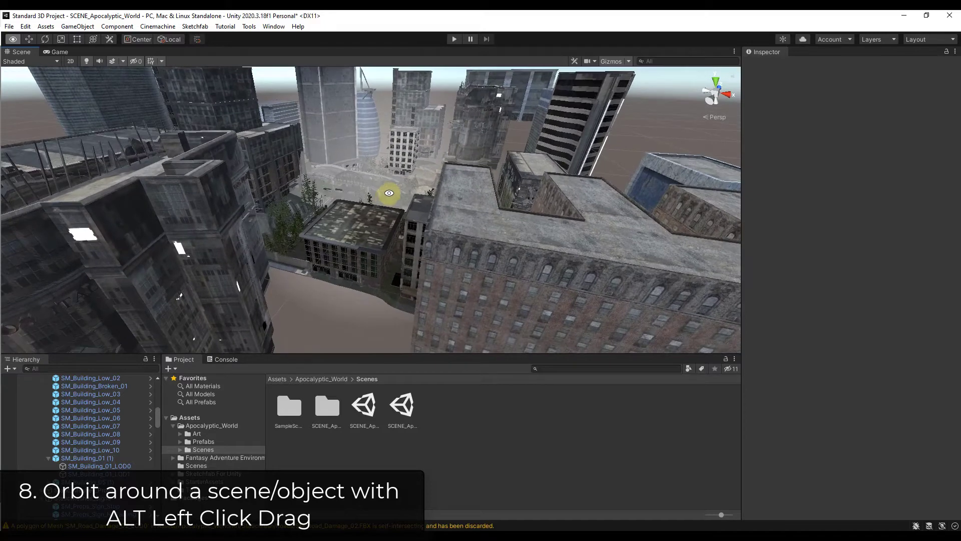
Frame the curved tower SM_Building_Low_06 and orbit around it.
left_click(374, 129)
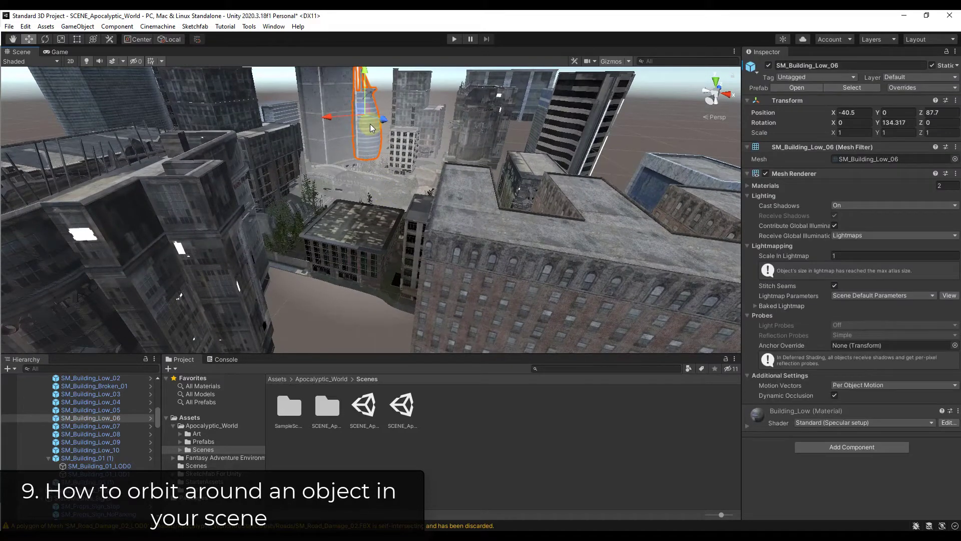
key("f")
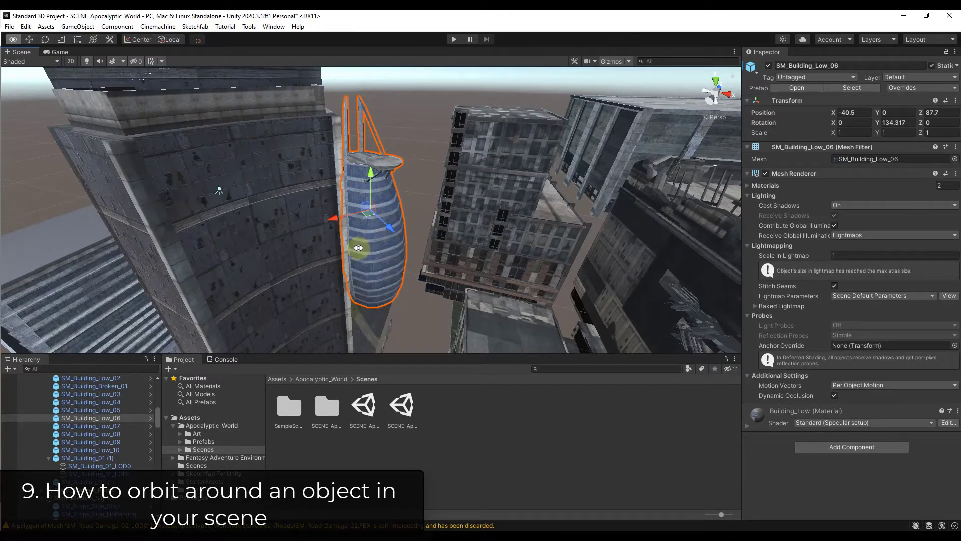
left_click_drag(375, 233, 579, 218, "alt")
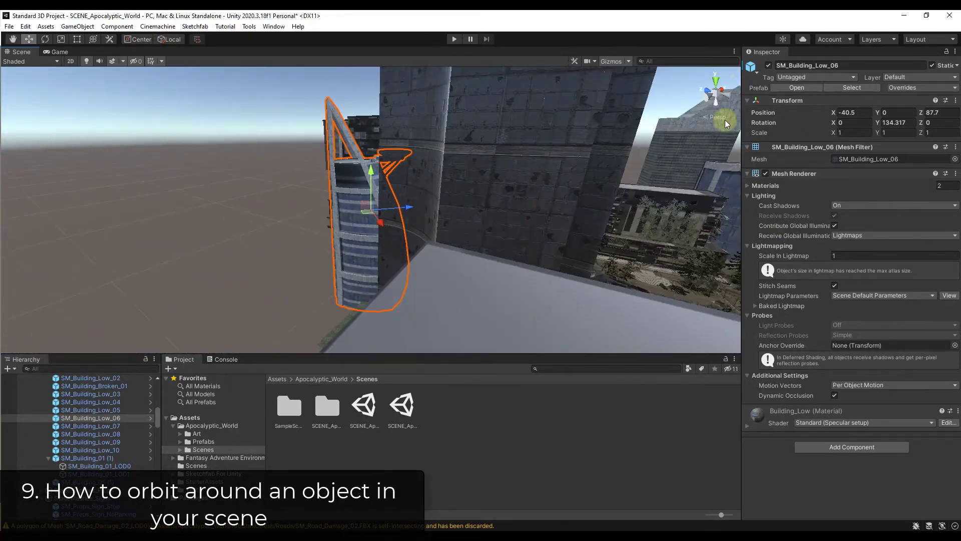
Frame SM_Building_Low_02 and orbit around it back to street level.
left_click(720, 124)
key("f")
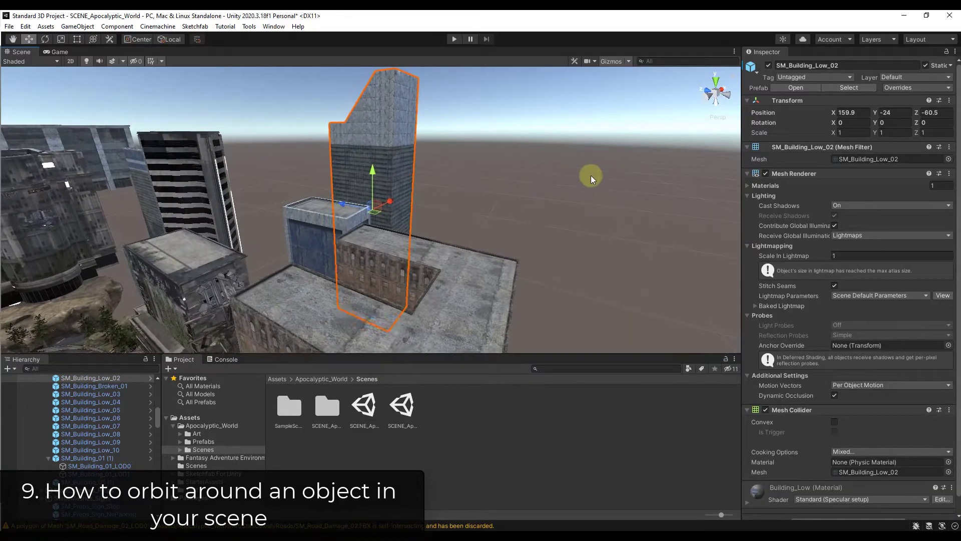
left_click_drag(355, 198, 142, 212, "alt")
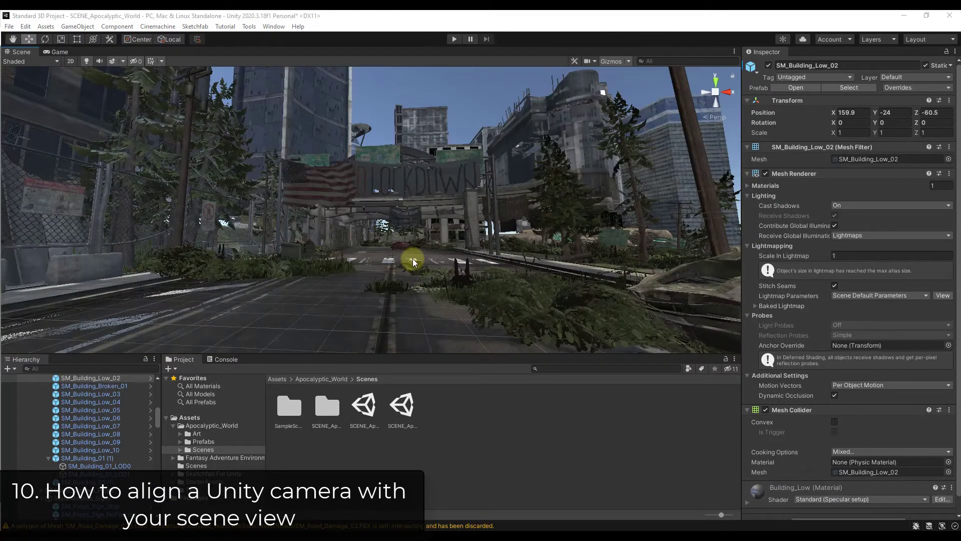
Fly up the street toward the LOCKDOWN sign, then select Main Camera to show its preview.
left_click_drag(414, 261, 429, 259, "alt")
mouse_move(443, 249)
right_mouse_down()
mouse_move(446, 236)
mouse_move(453, 264)
right_mouse_up()
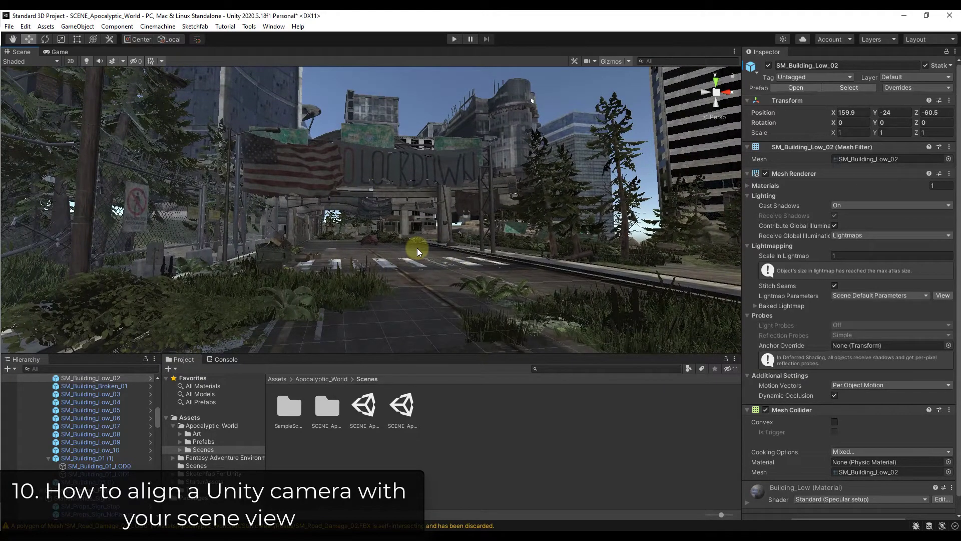
scroll(85, 418, "up", 10)
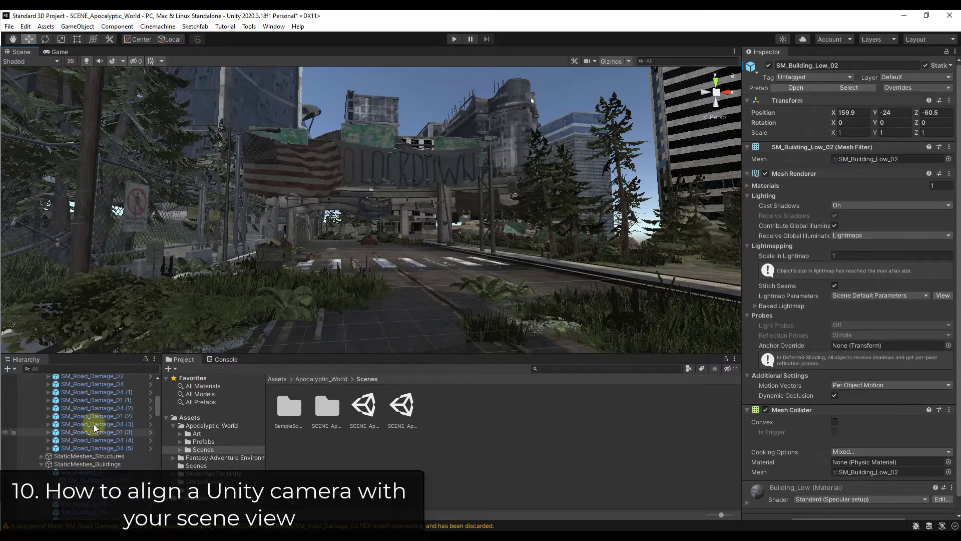
left_click(65, 394)
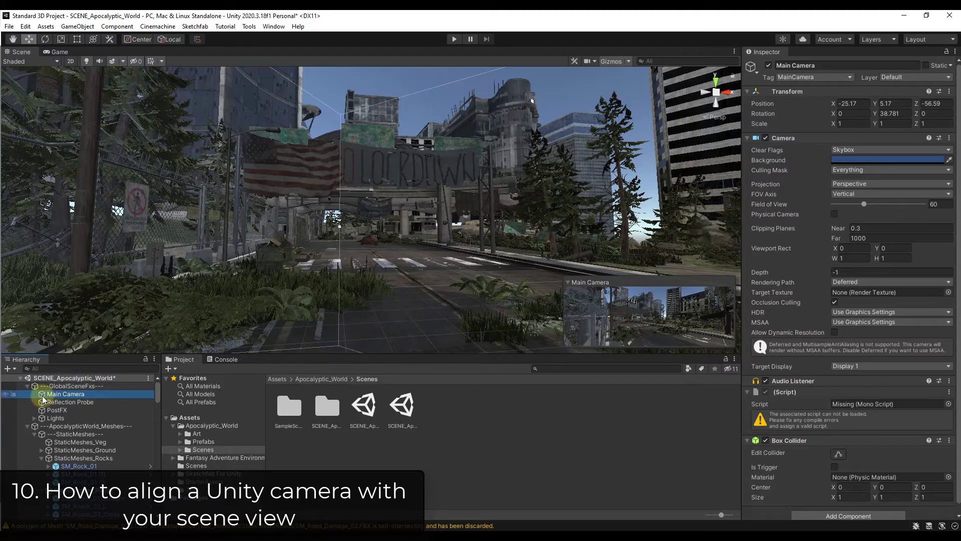
Align the Main Camera with the current Scene view using GameObject > Align With View.
left_click(25, 28)
mouse_move(46, 29)
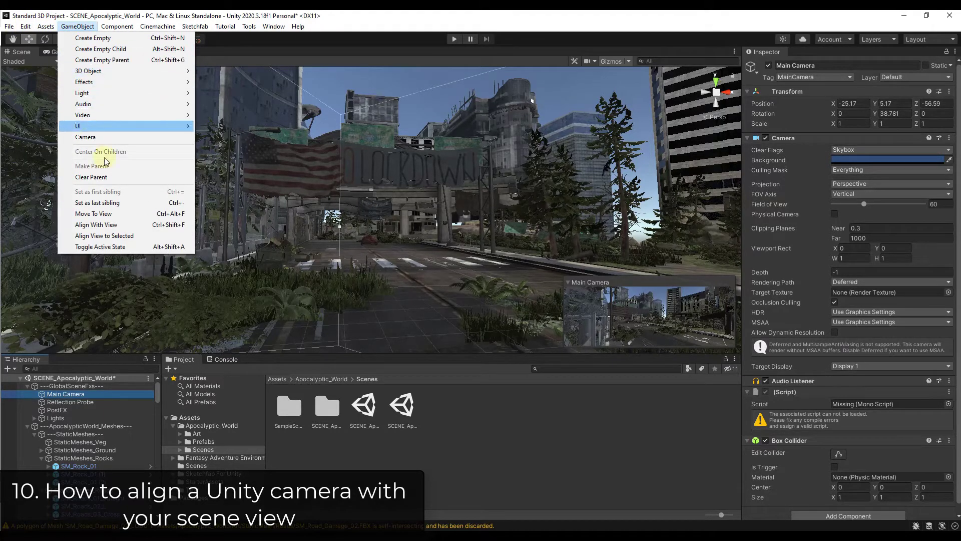
left_click(111, 227)
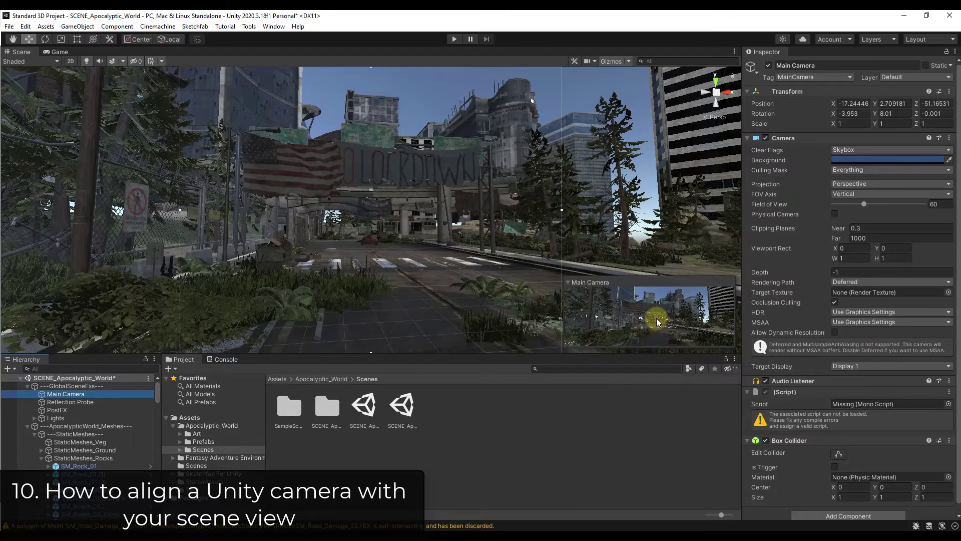
Orbit up toward the towers above the rocky outcrop and re-align the Main Camera to that view.
left_click_drag(450, 260, 376, 233, "alt")
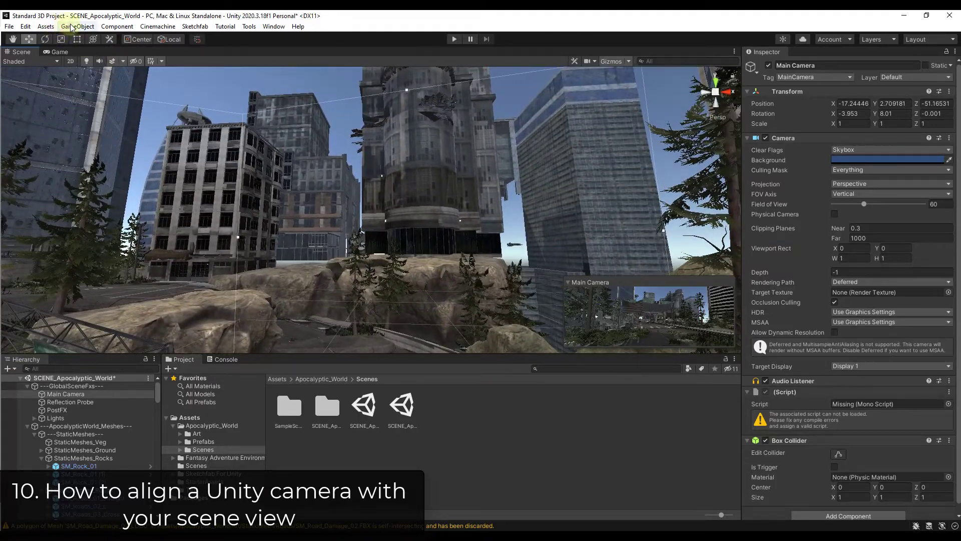
left_click(78, 26)
left_click(96, 224)
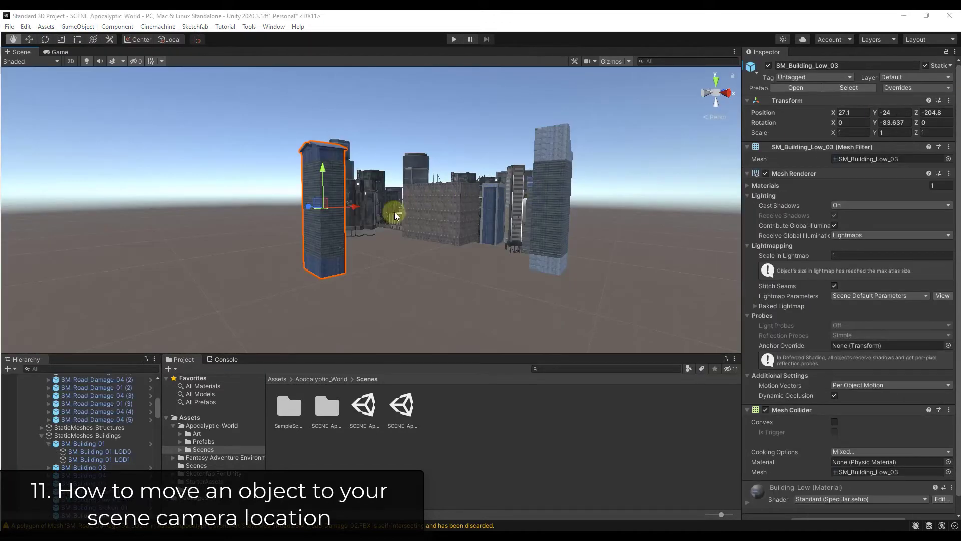
mouse_move(395, 212)
left_mouse_down("alt")
mouse_move(397, 279)
mouse_move(450, 274)
mouse_move(430, 349)
mouse_move(416, 326)
mouse_move(413, 207)
mouse_move(386, 211)
left_mouse_up("alt")
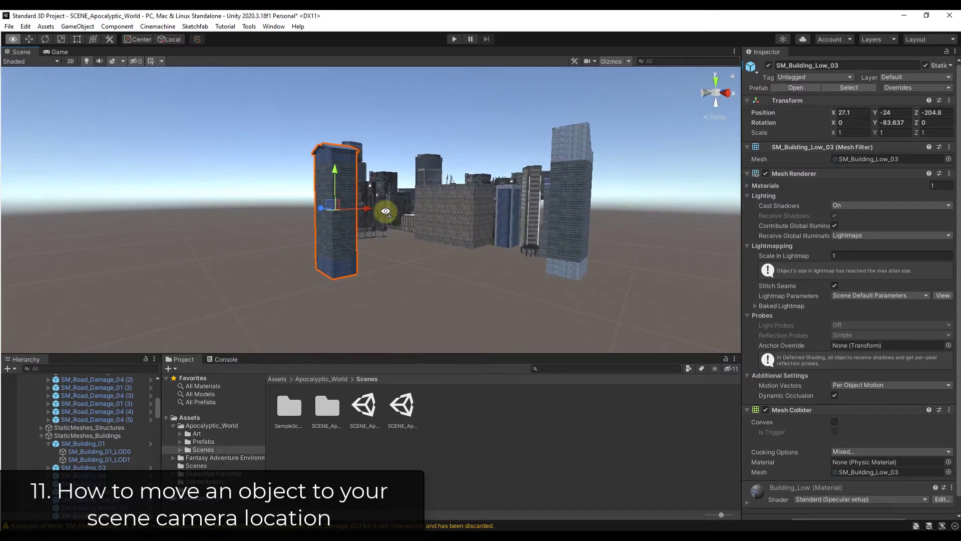
left_click(716, 81)
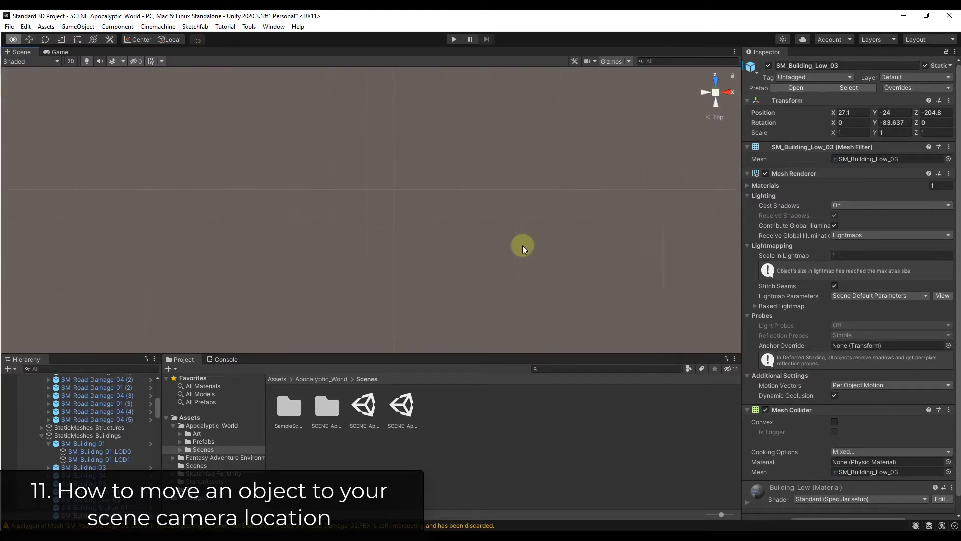
right_click_drag(521, 245, 257, 159)
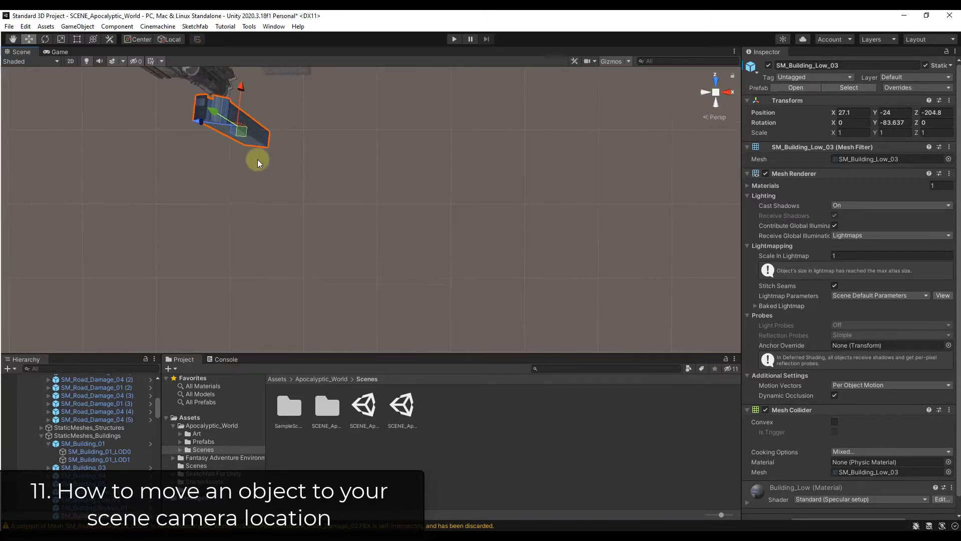
left_click_drag(244, 139, 457, 270)
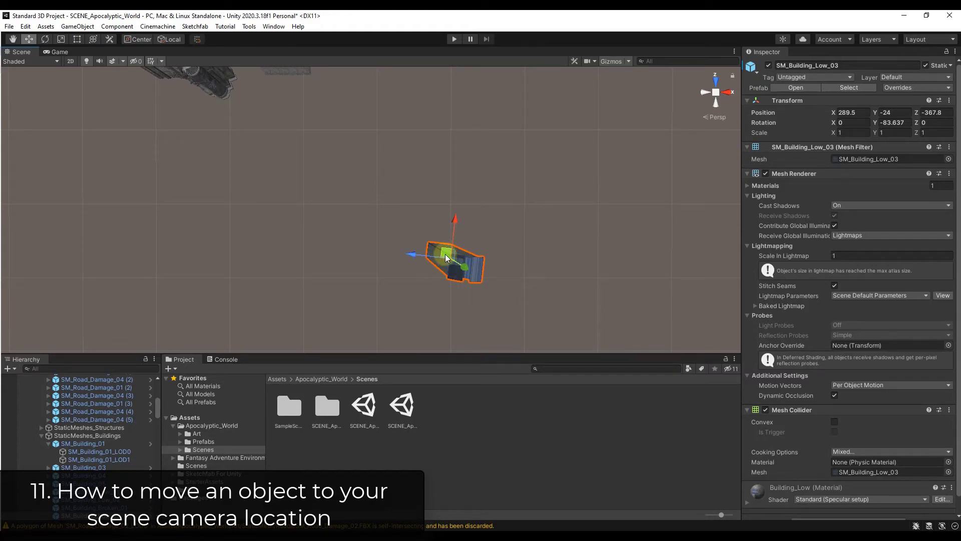
key("ctrl+z")
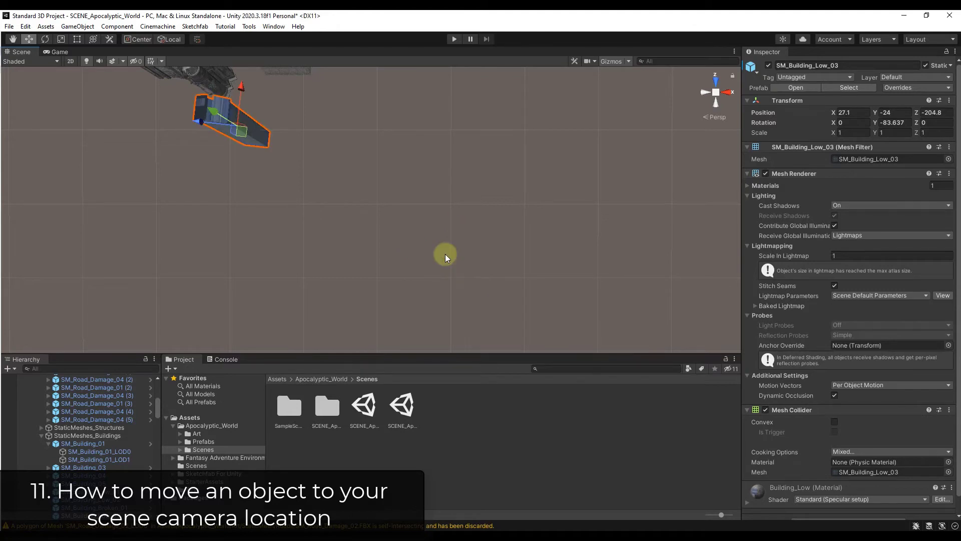
right_click_drag(445, 253, 315, 33)
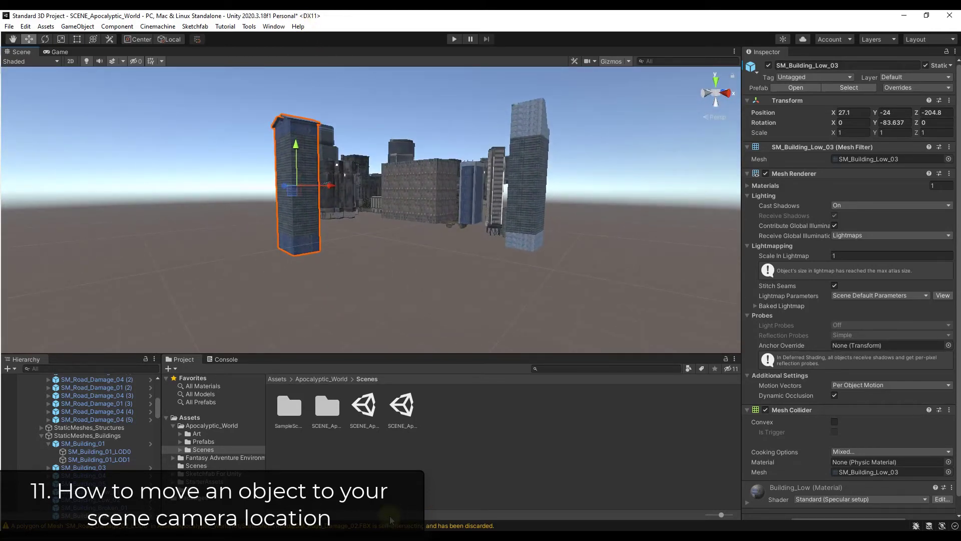
Use GameObject > Move To View on SM_Building_Low_03, then look around to locate it.
left_click(66, 29)
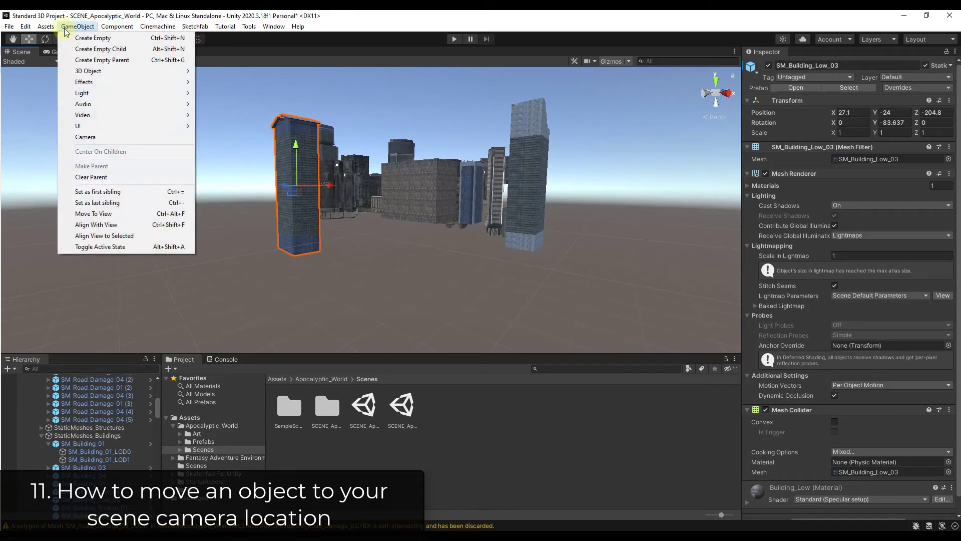
left_click(125, 216)
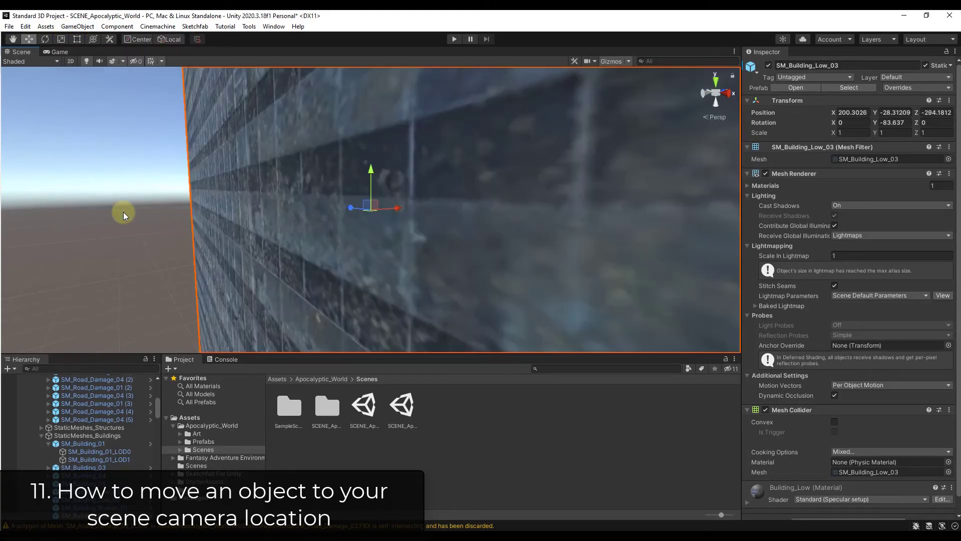
right_click_drag(432, 241, 395, 345)
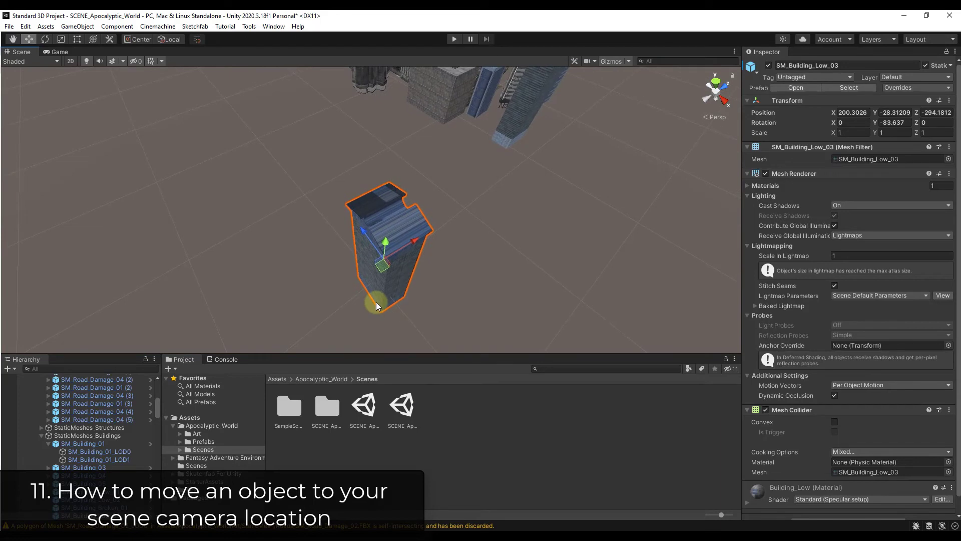